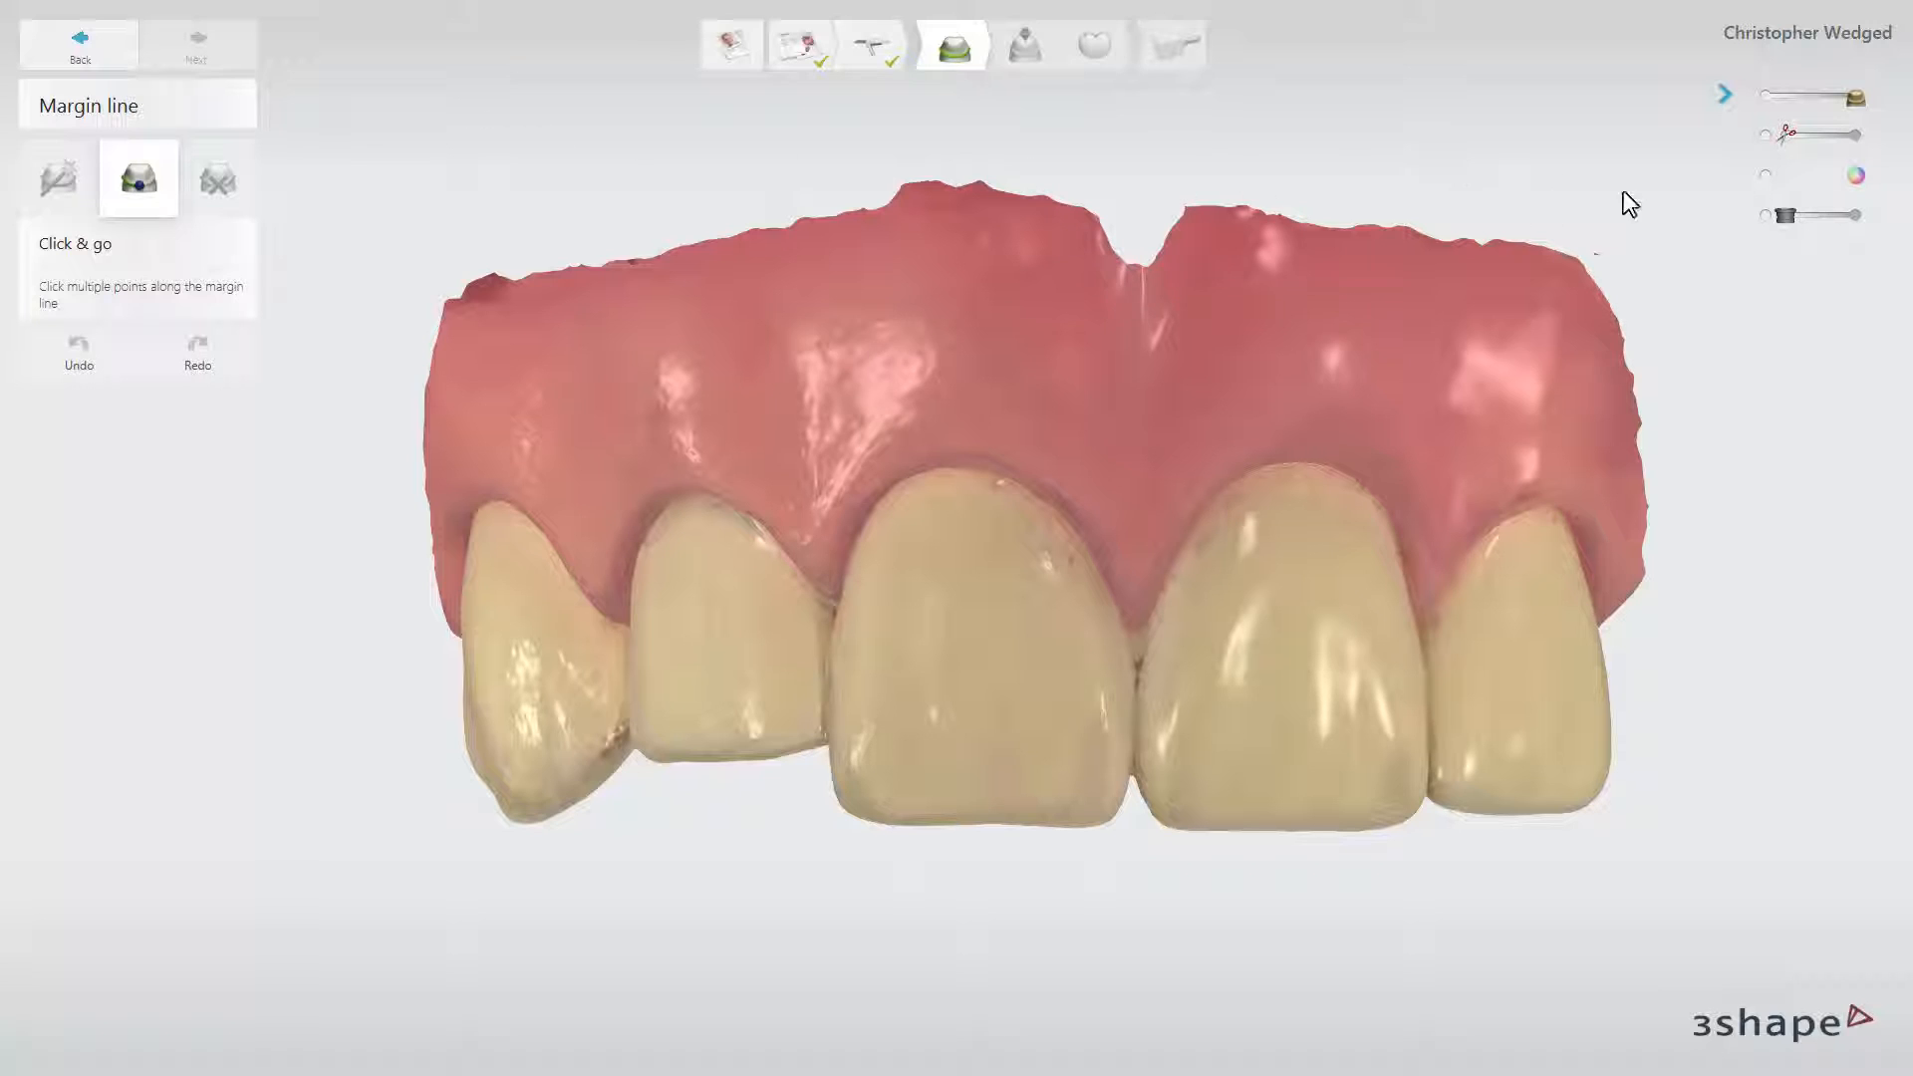
Step: Turn off the scan colours and place margin line points down the canine-facing side of the prepared lateral incisor
click(1763, 177)
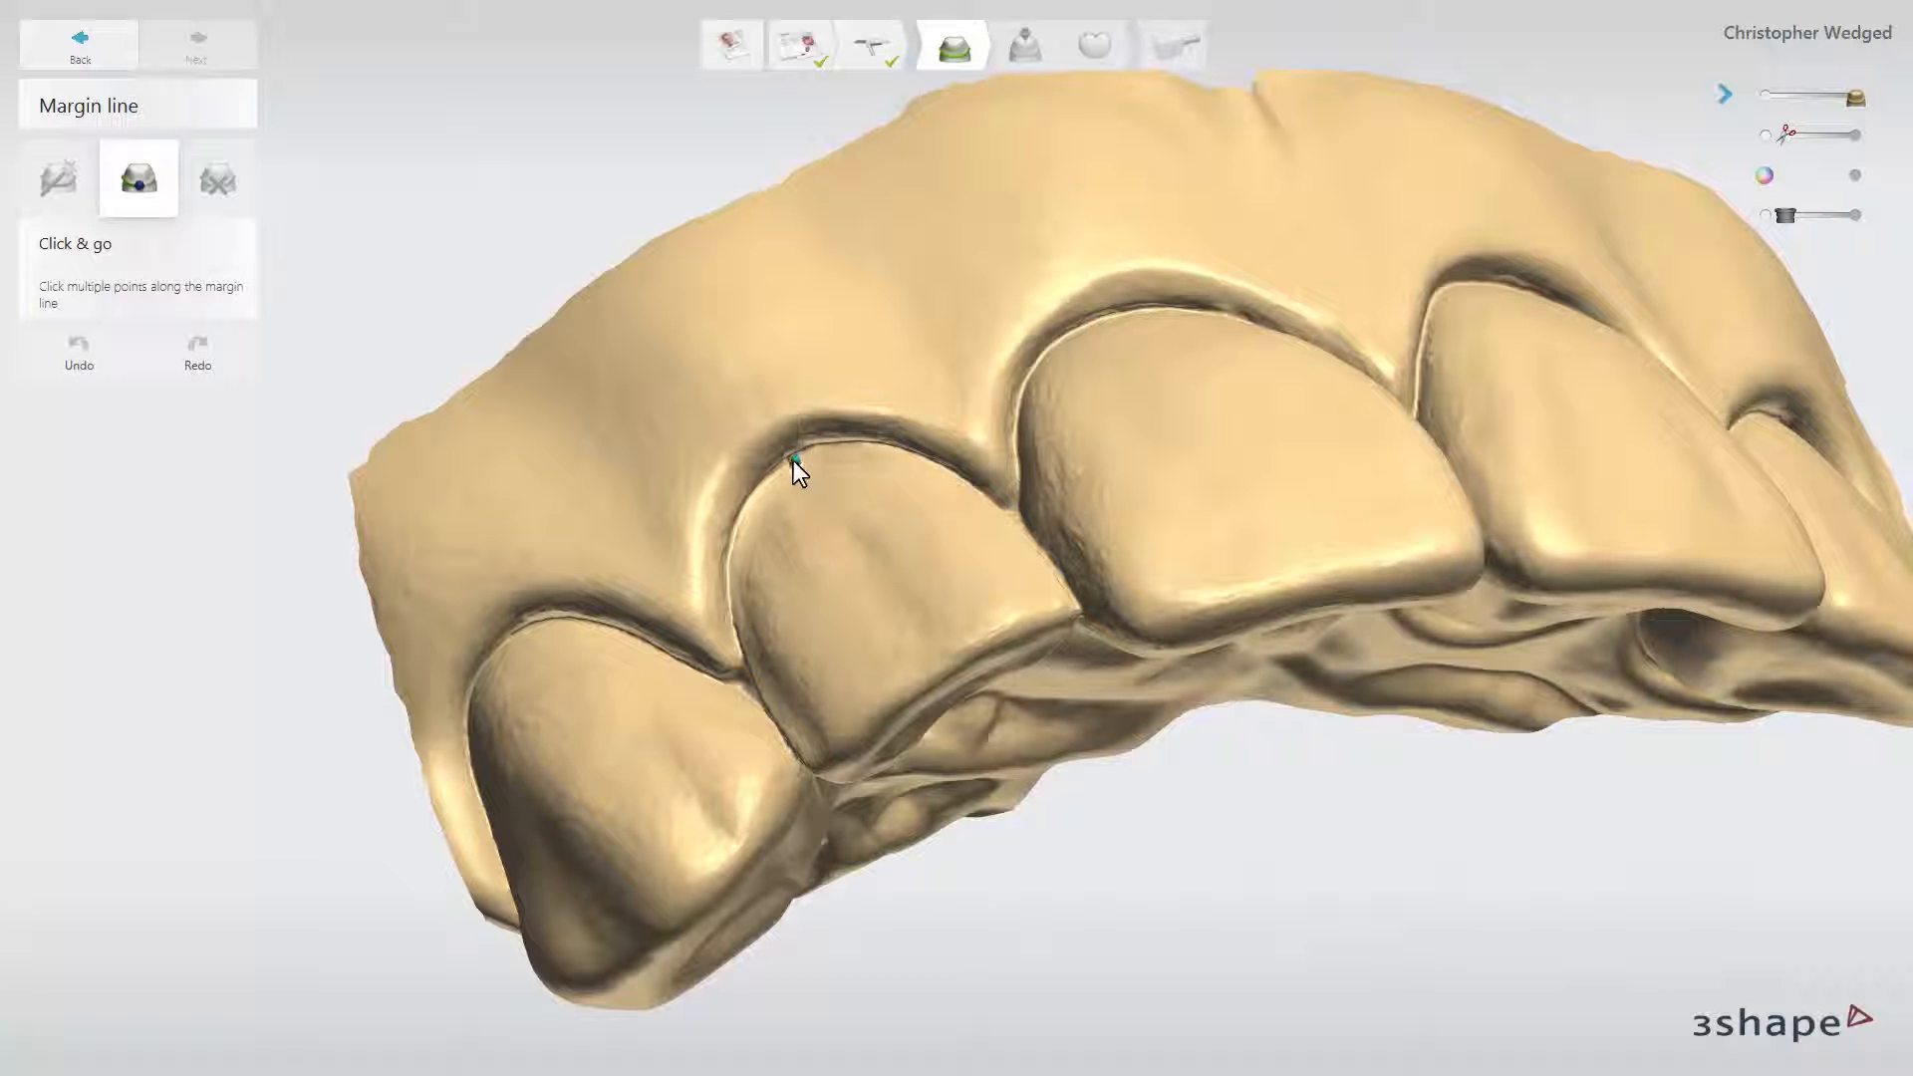
click(788, 460)
click(728, 562)
click(737, 624)
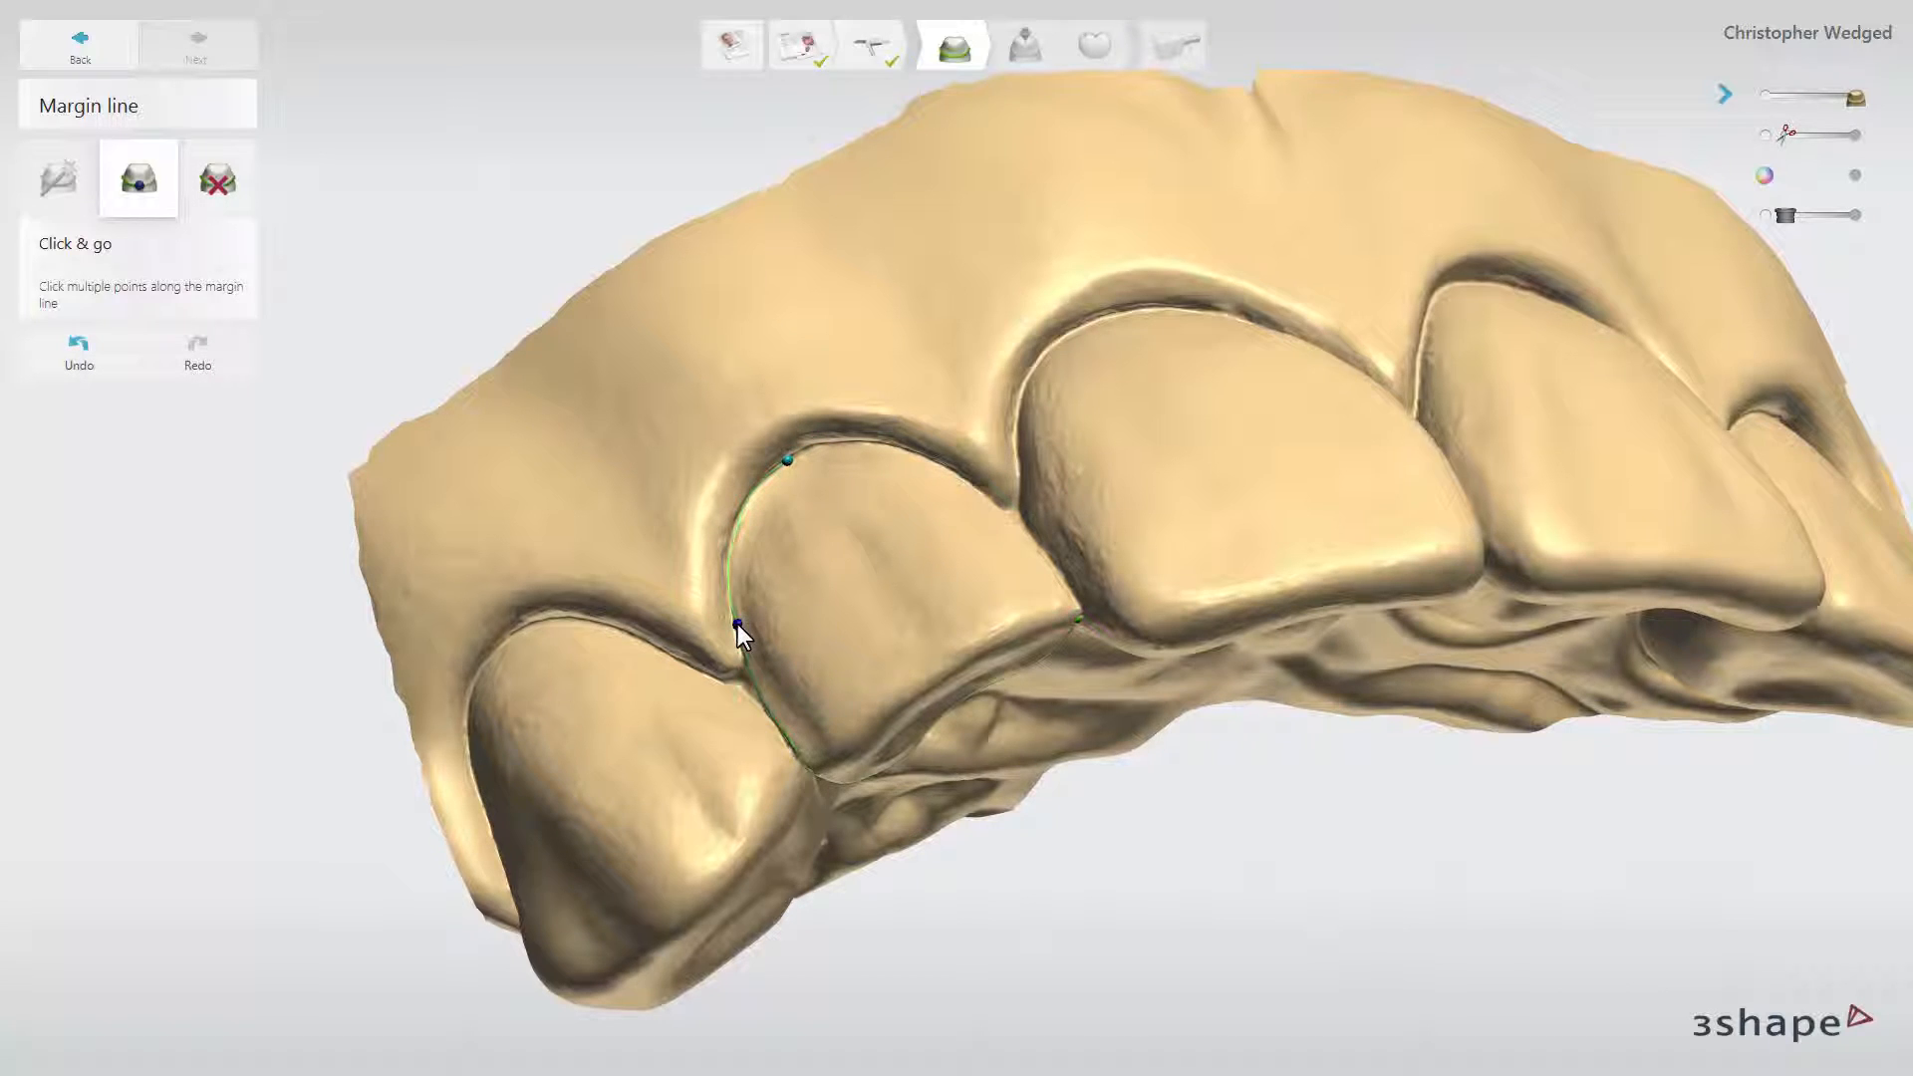
click(767, 708)
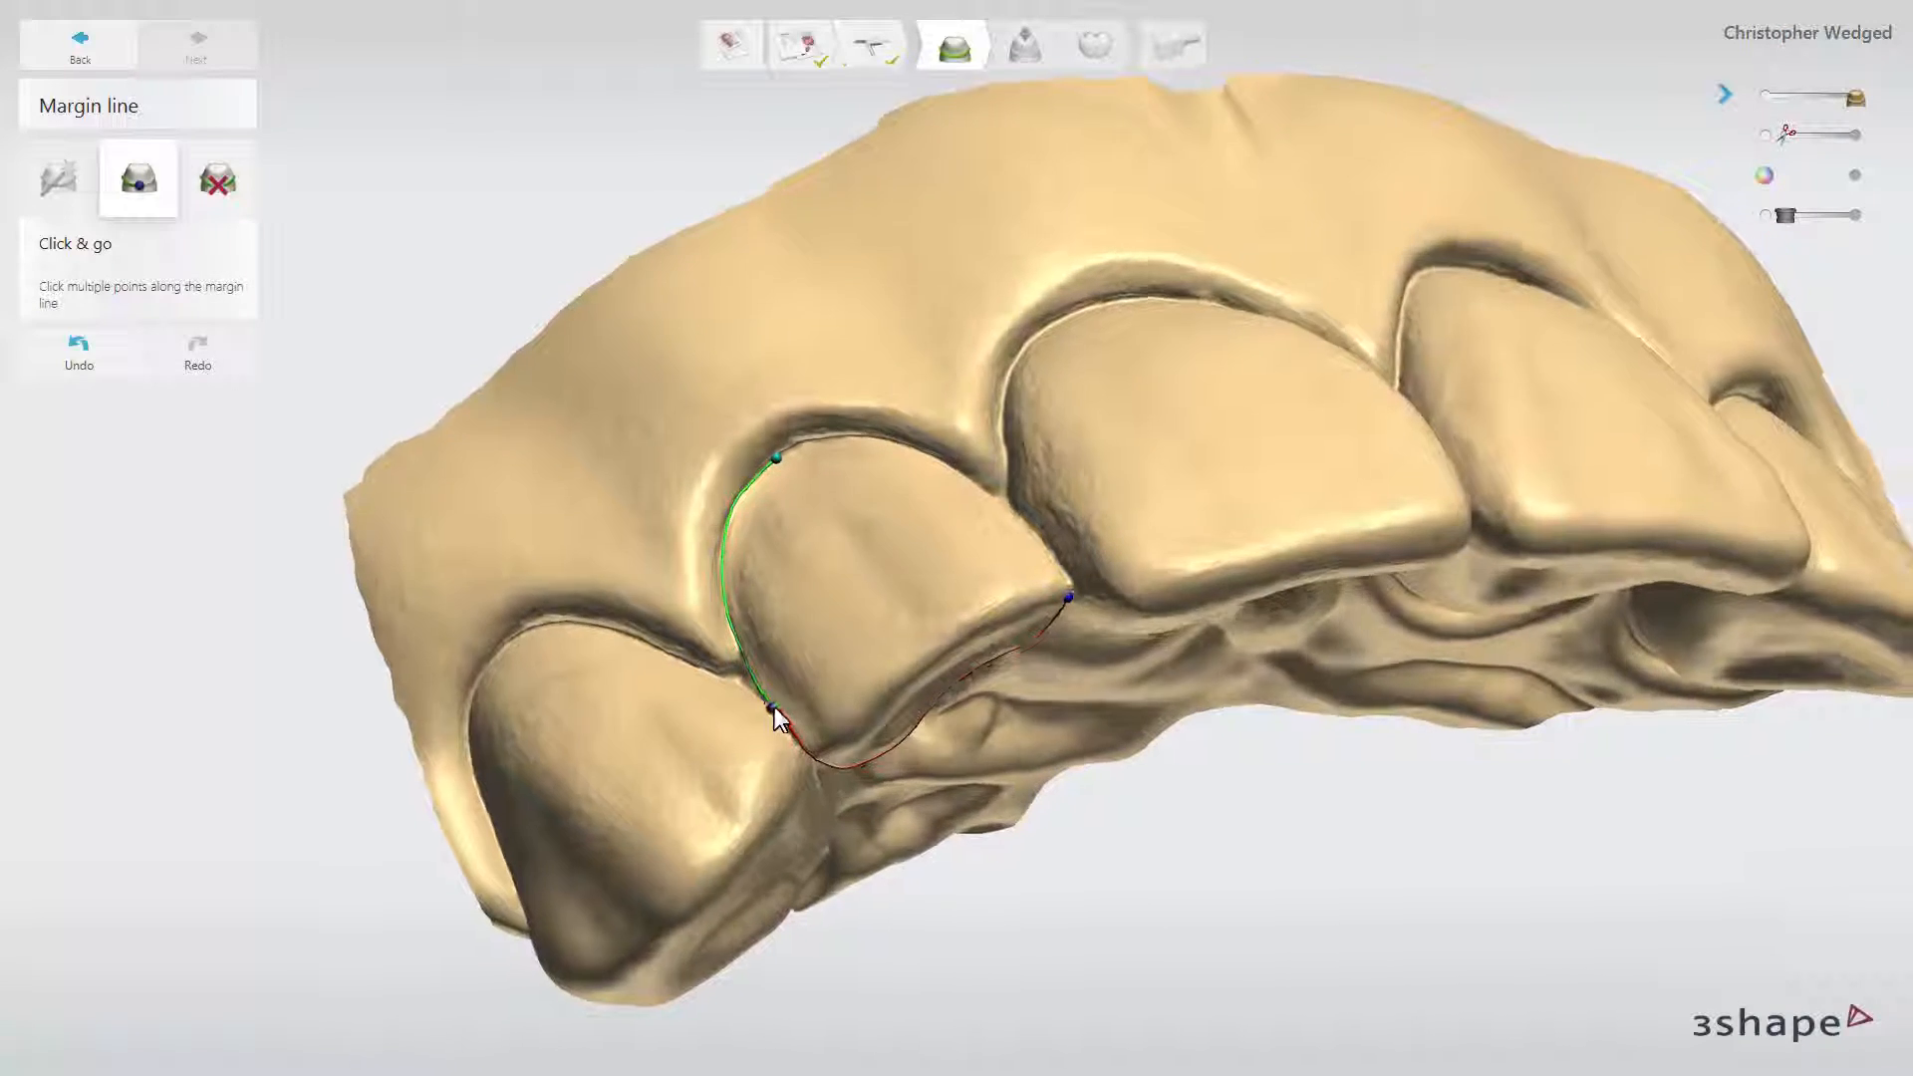
Step: Continue the margin line around the palatal and central-incisor sides, close it at its starting point, and accept it
click(780, 704)
click(839, 648)
click(914, 565)
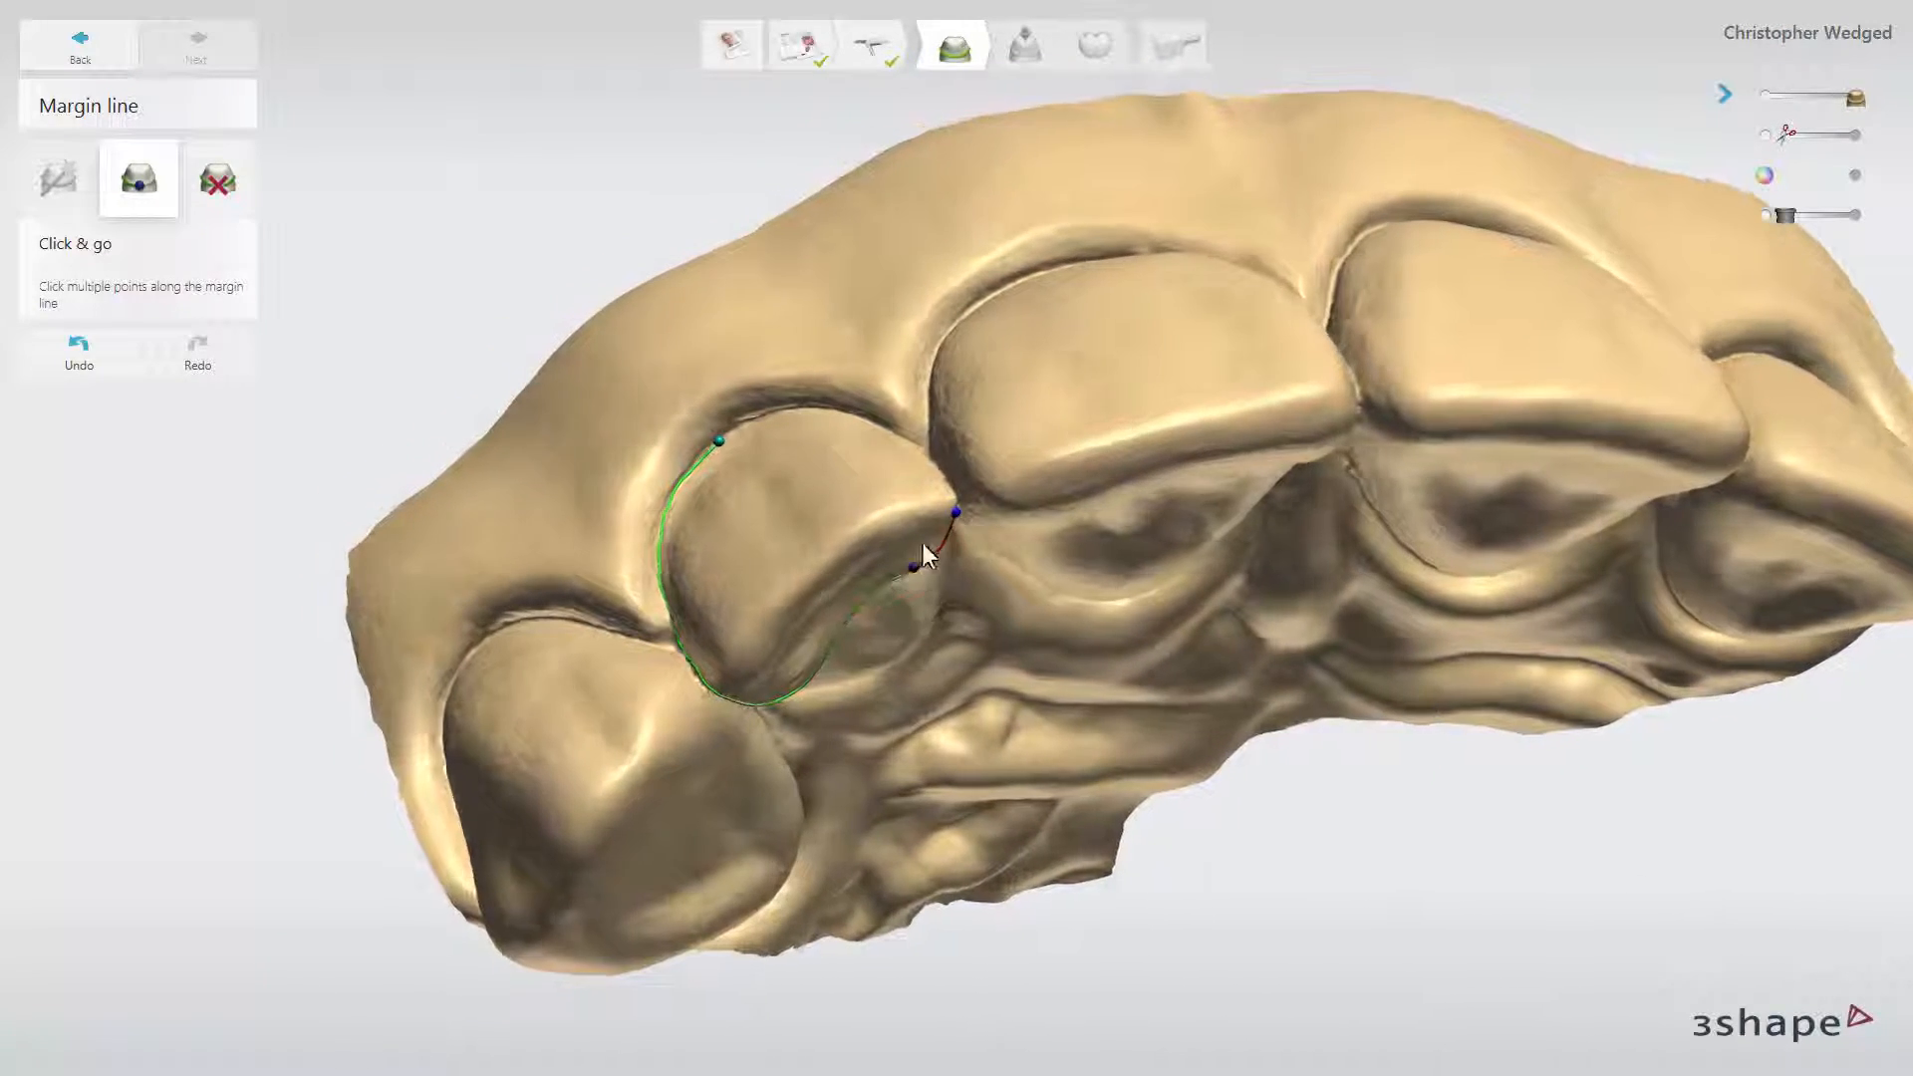
click(956, 512)
right_drag(956, 512, 942, 435)
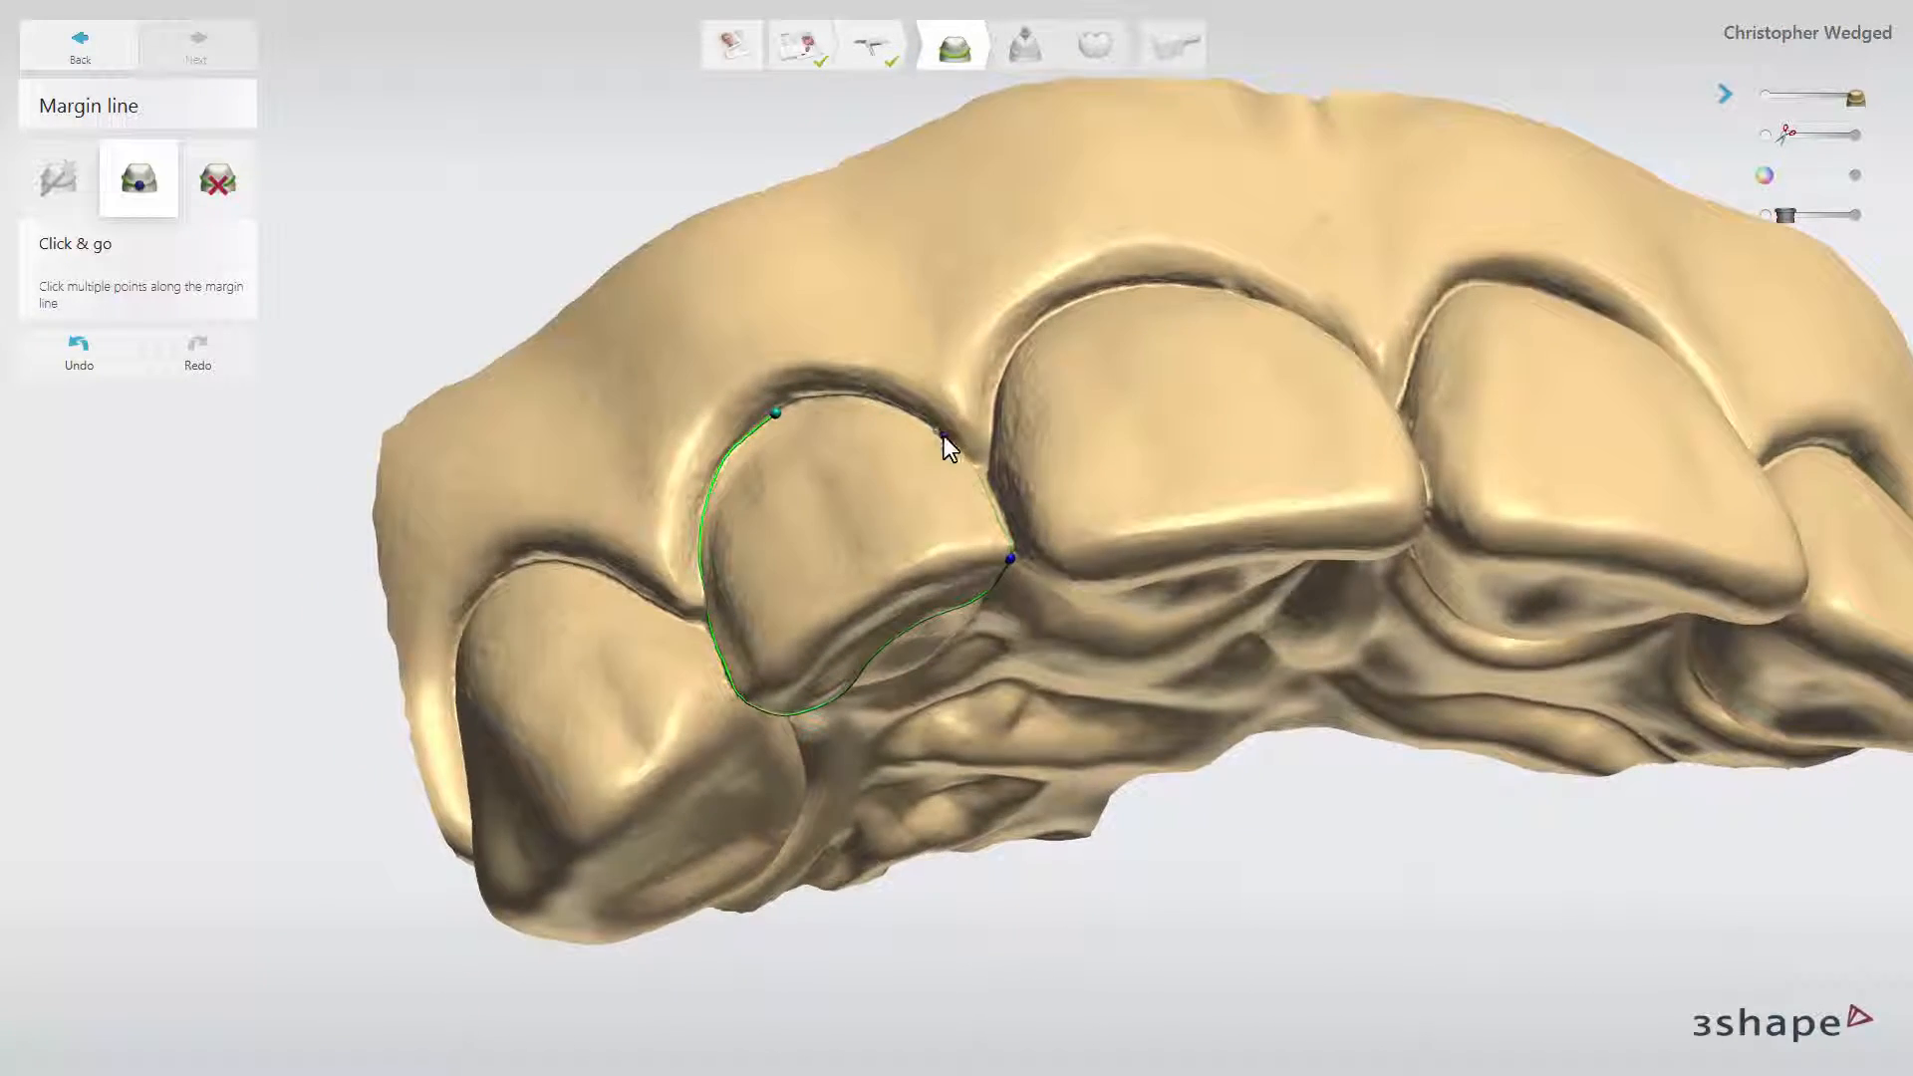
click(943, 435)
click(775, 410)
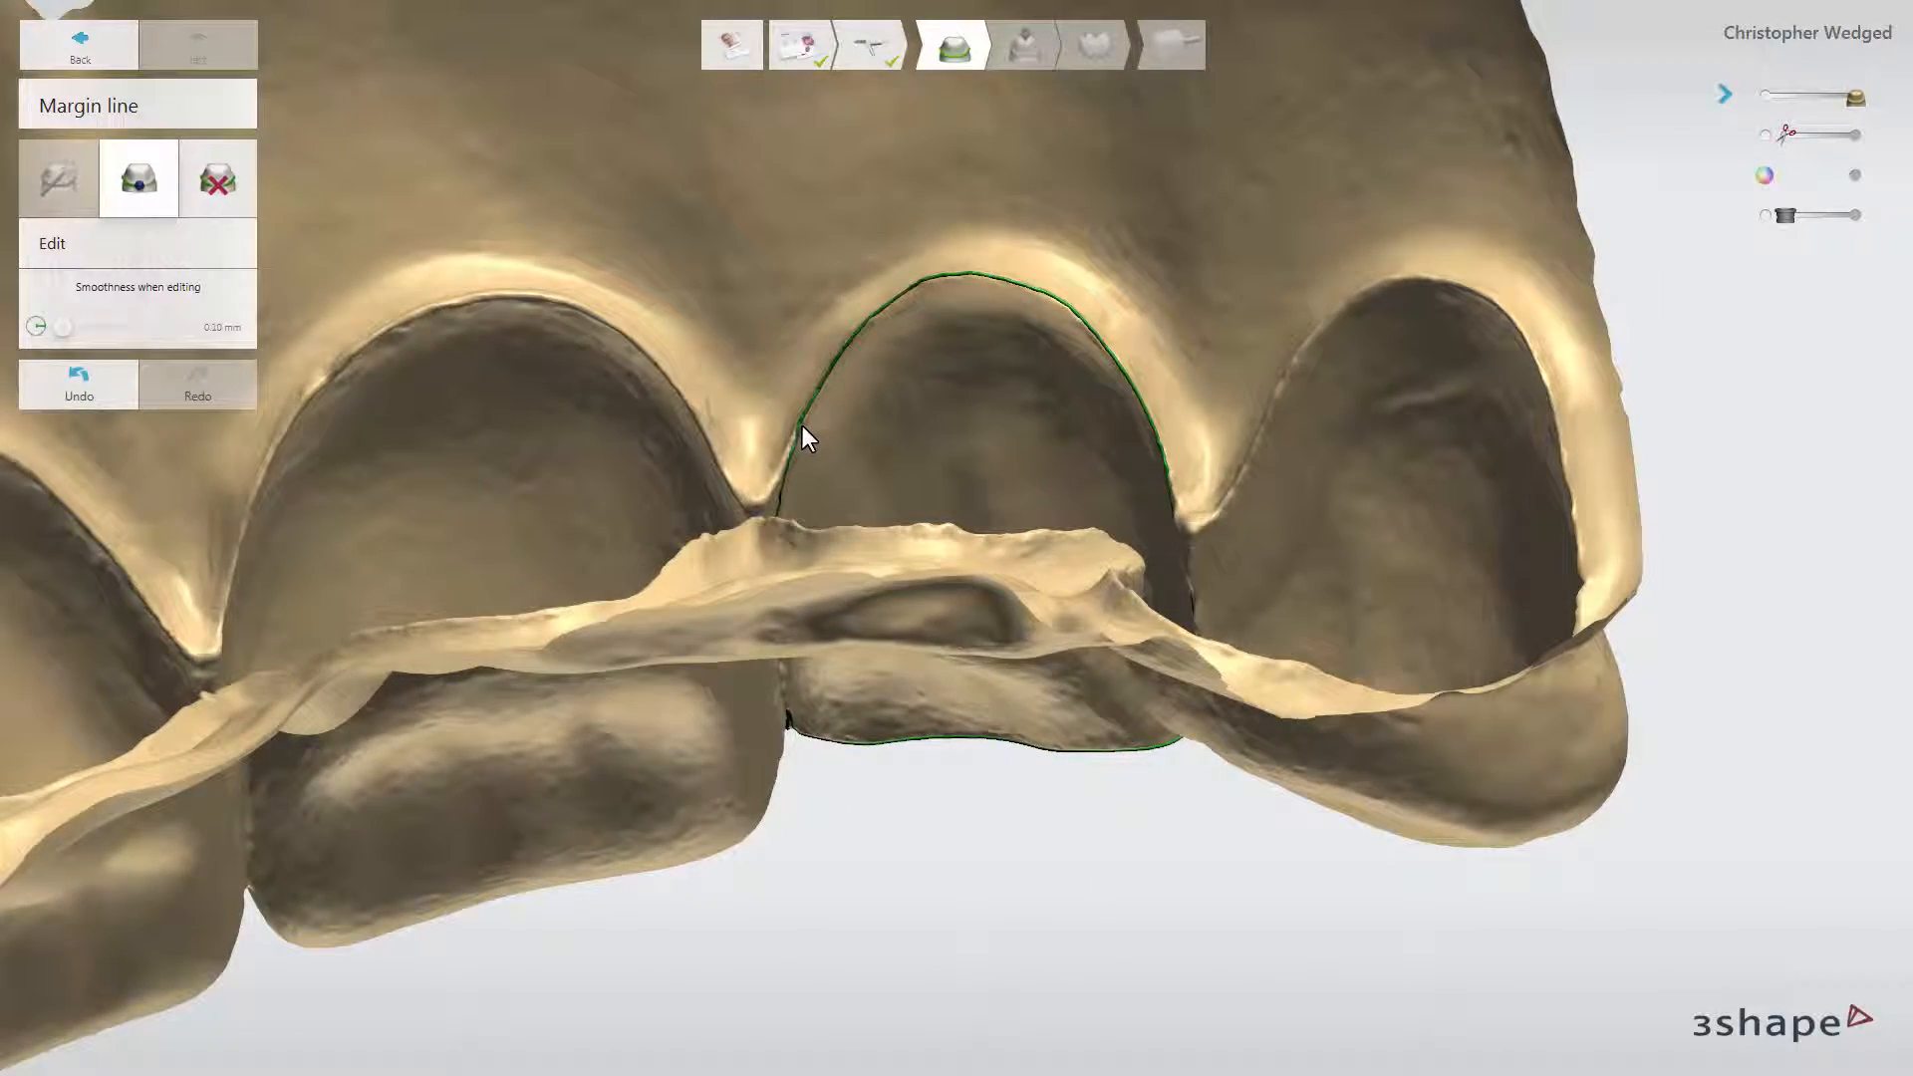
right_drag(803, 427, 917, 442)
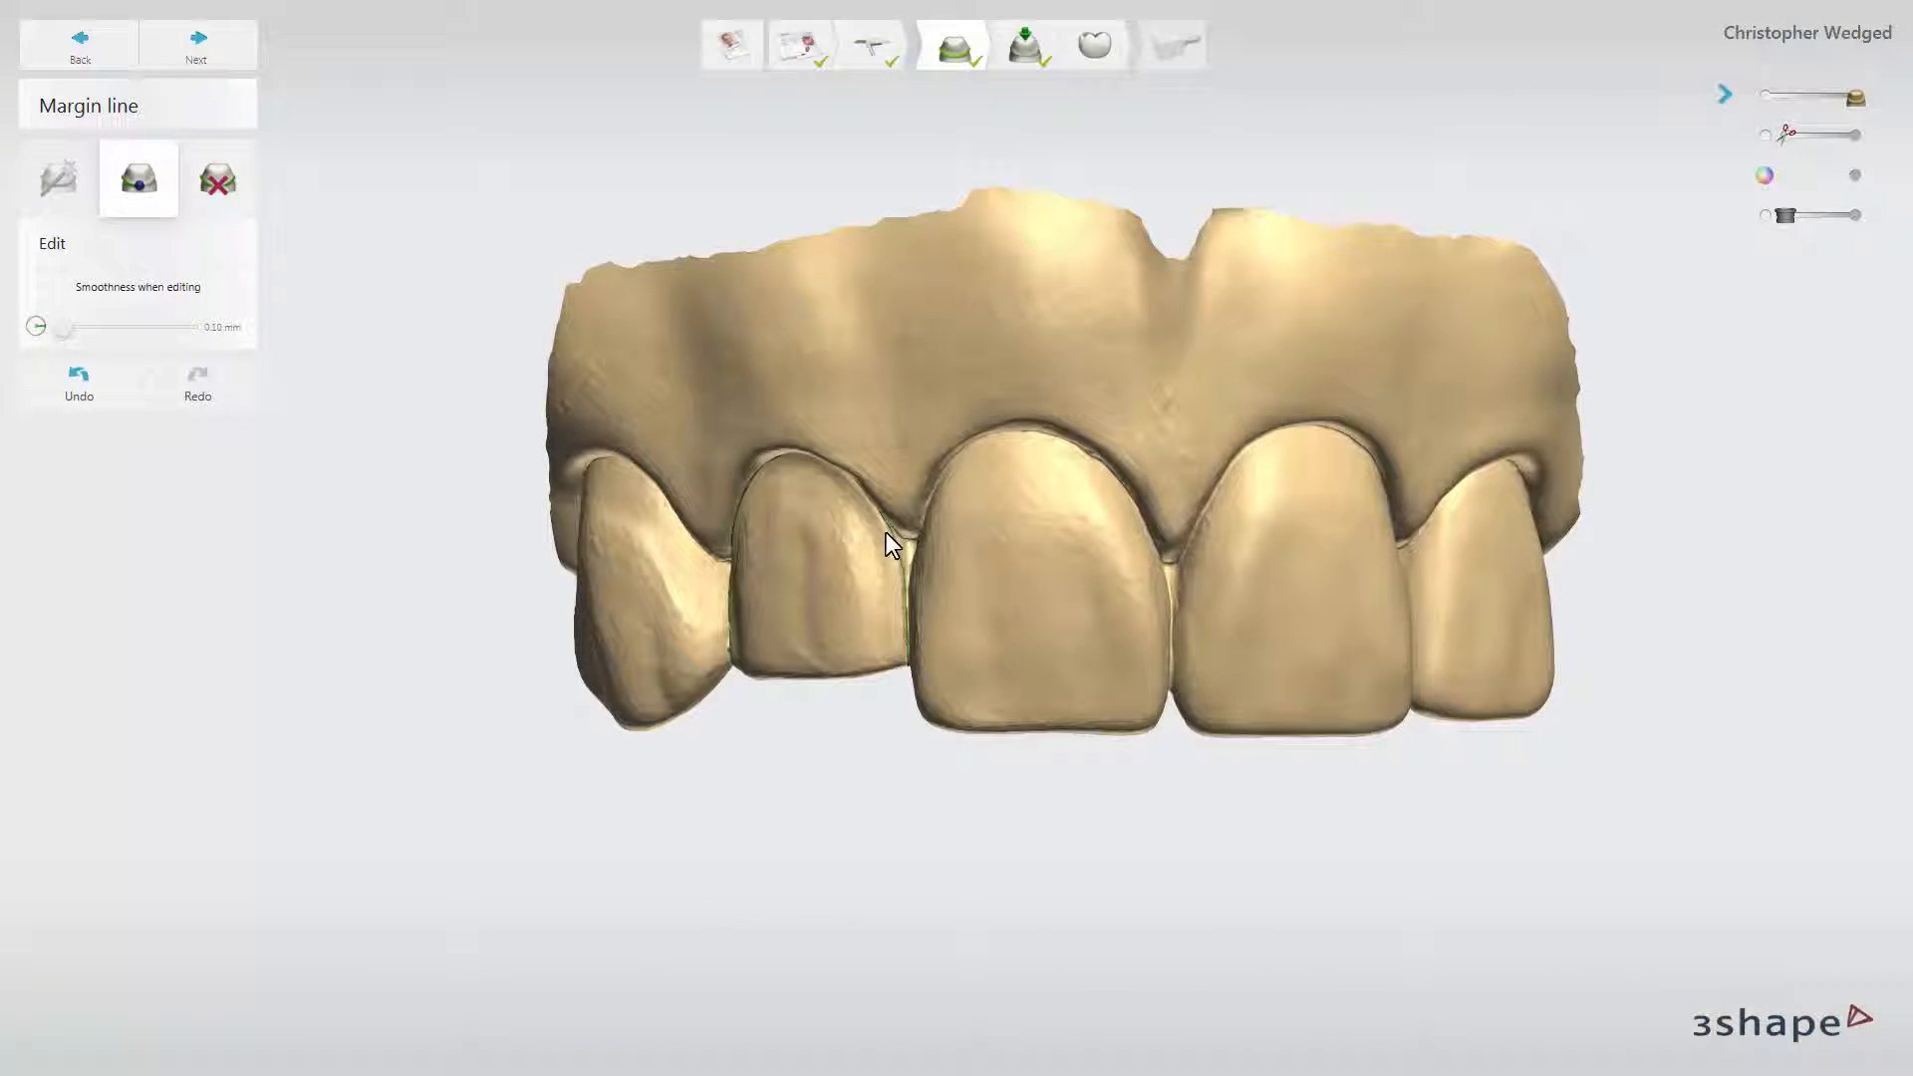
click(209, 49)
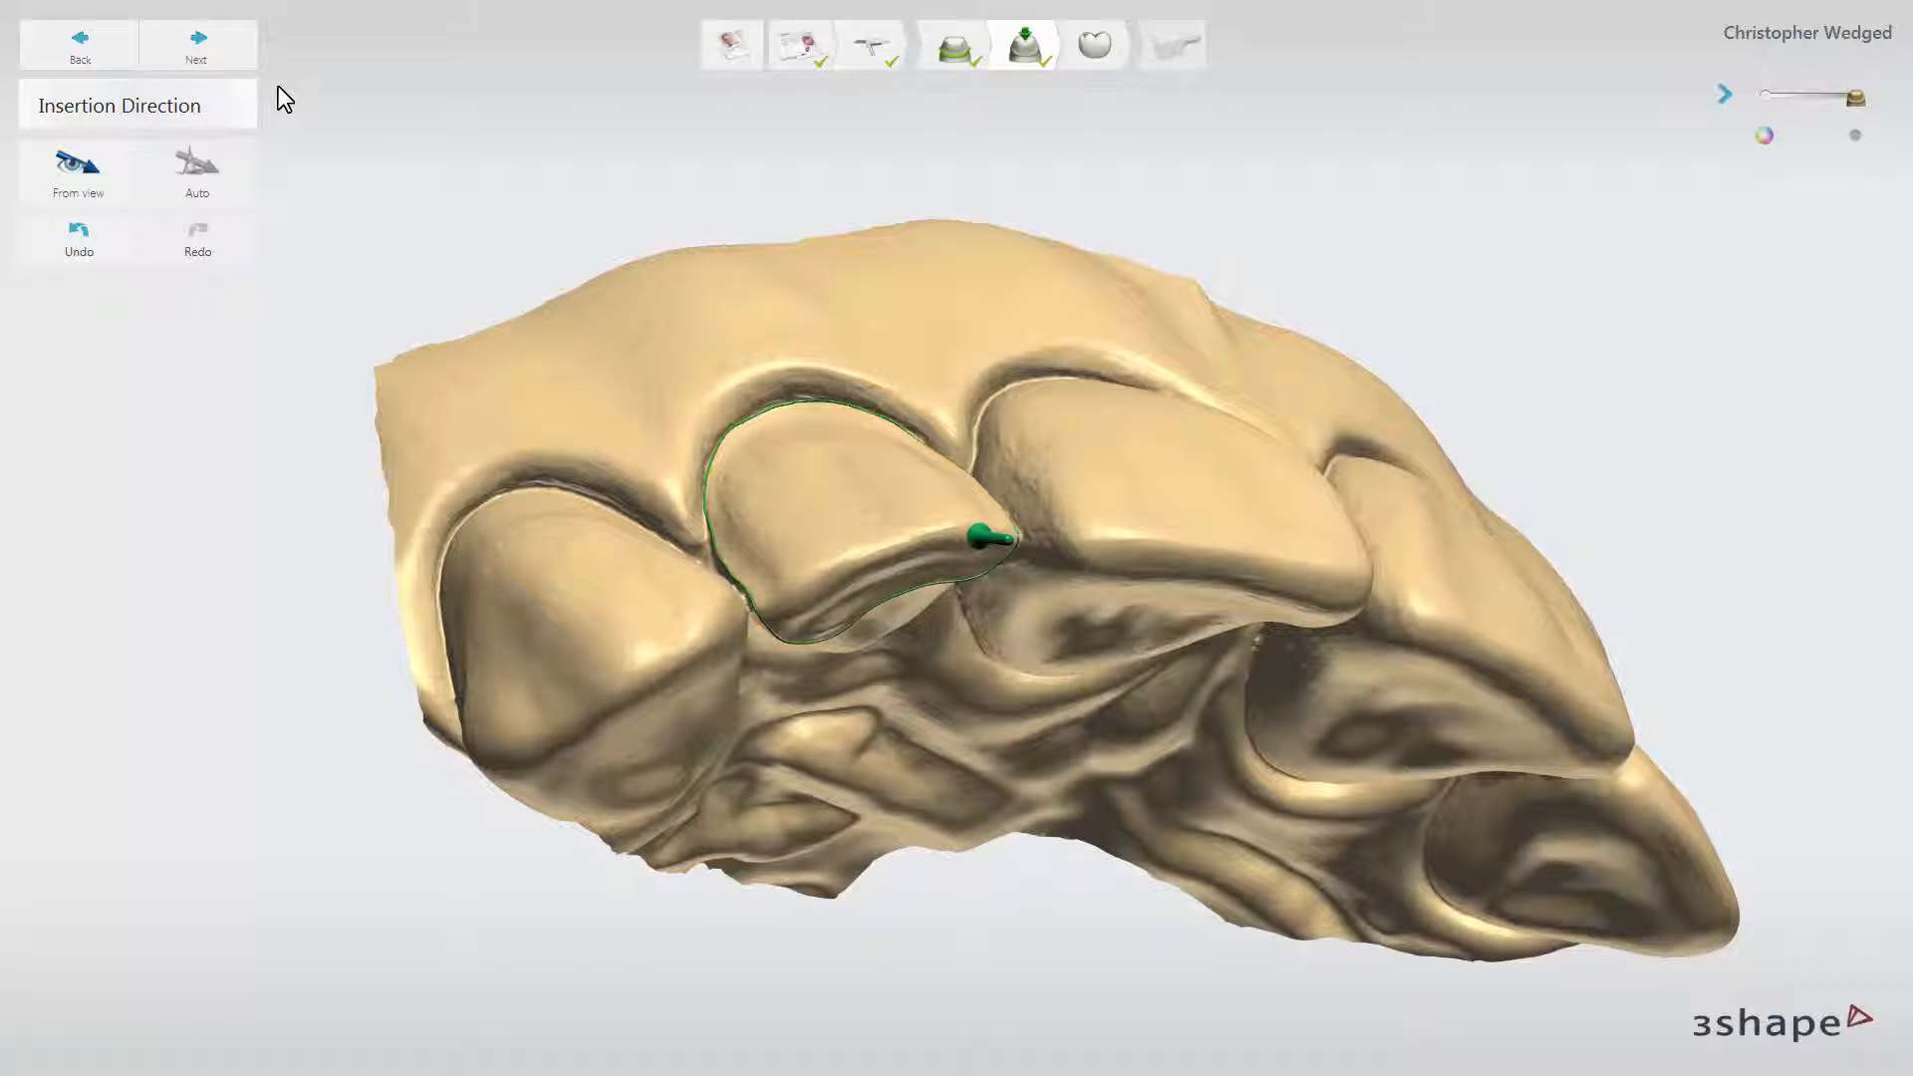
Step: Try the insertion direction from the current view, reset it to automatic, and continue to the anatomy design
click(100, 164)
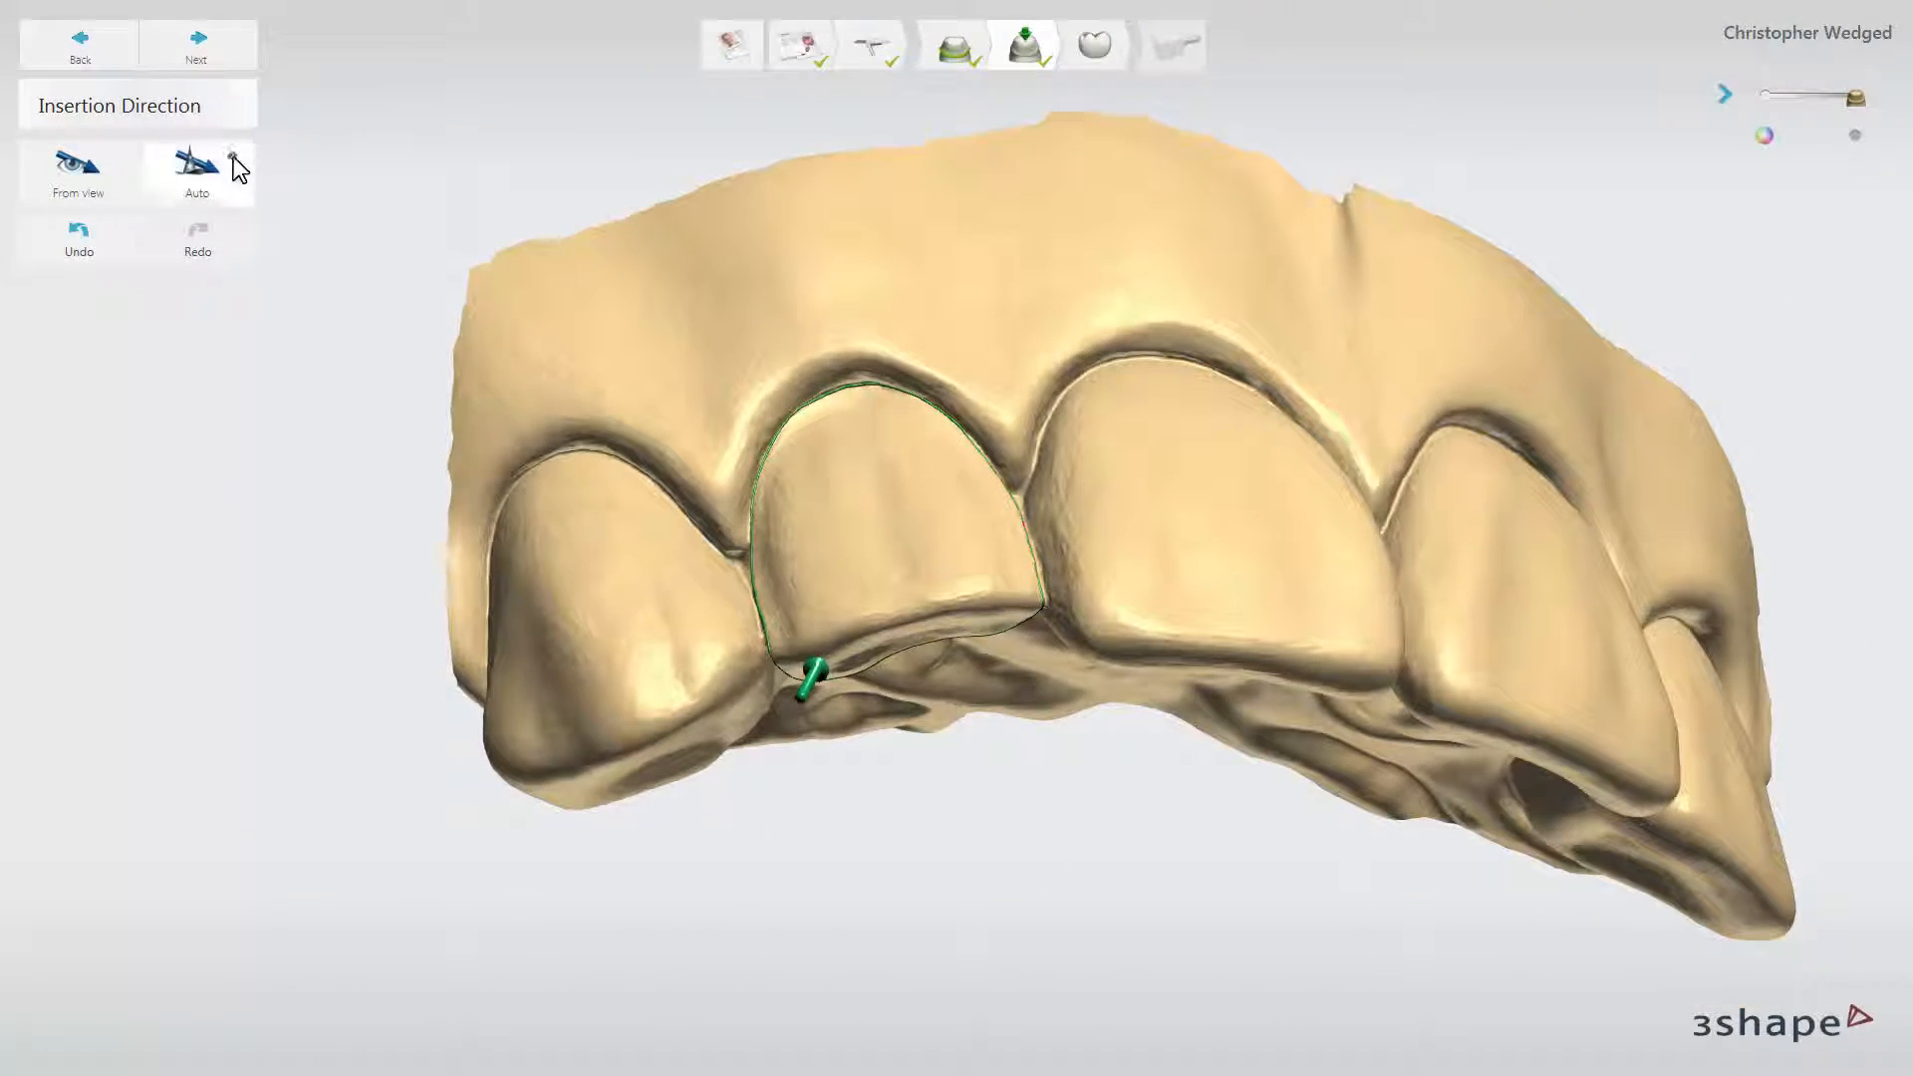
click(233, 160)
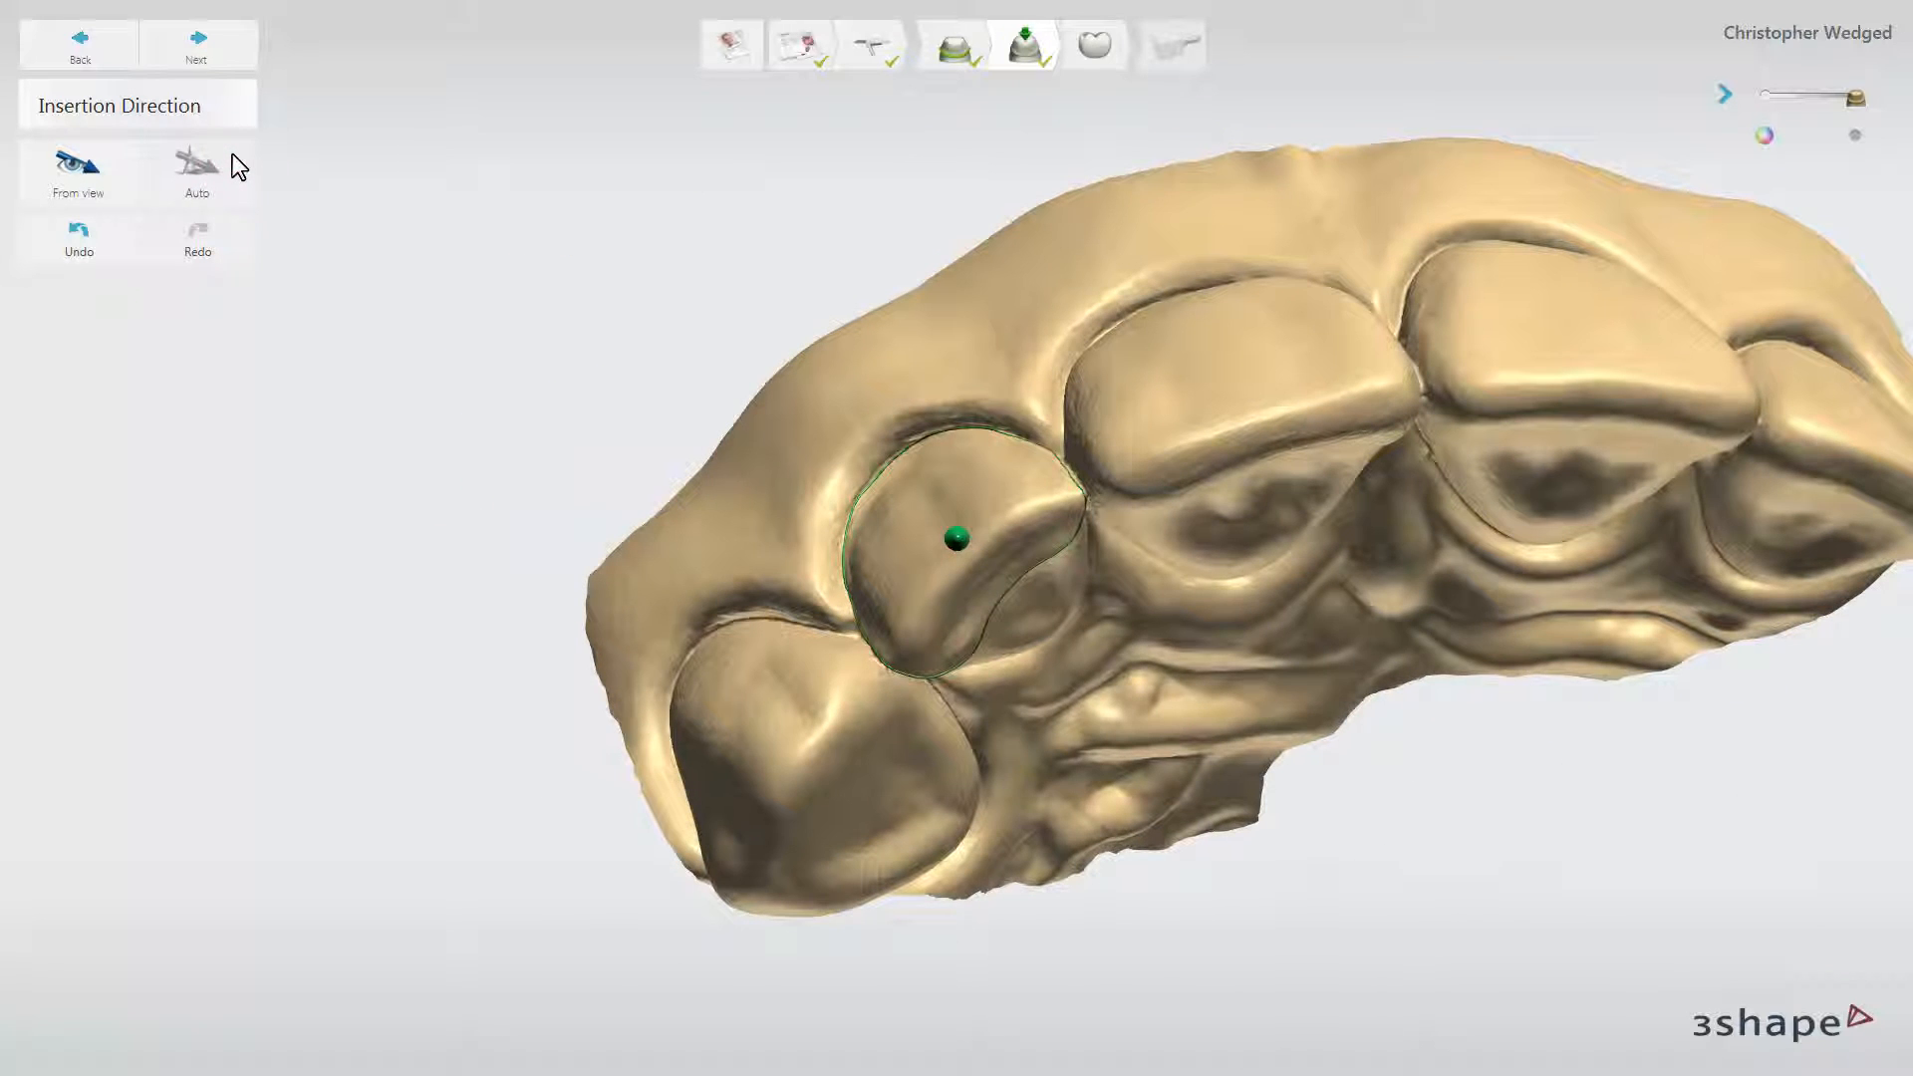
click(233, 60)
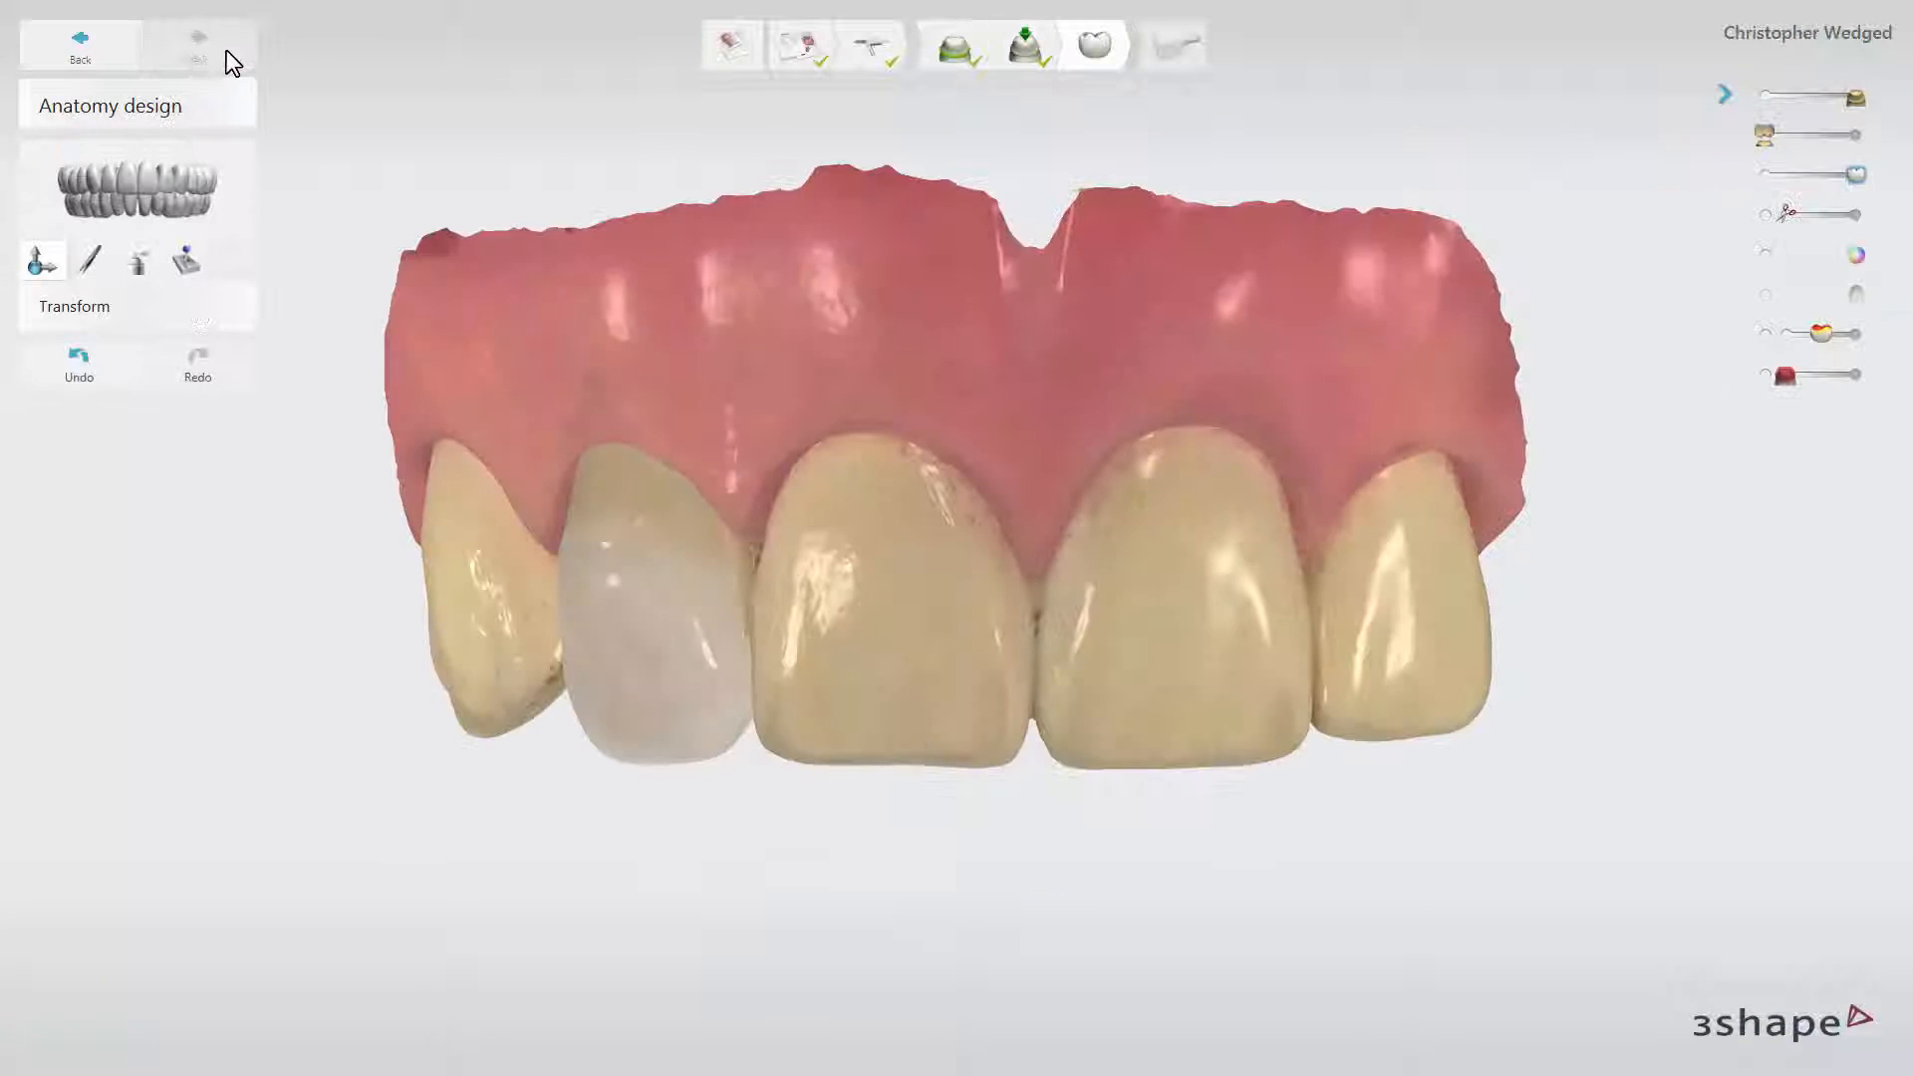
Step: Widen the proposed crown slightly on both sides toward the neighbouring central incisor and canine
right_drag(601, 548, 1032, 488)
drag(1030, 482, 1038, 482)
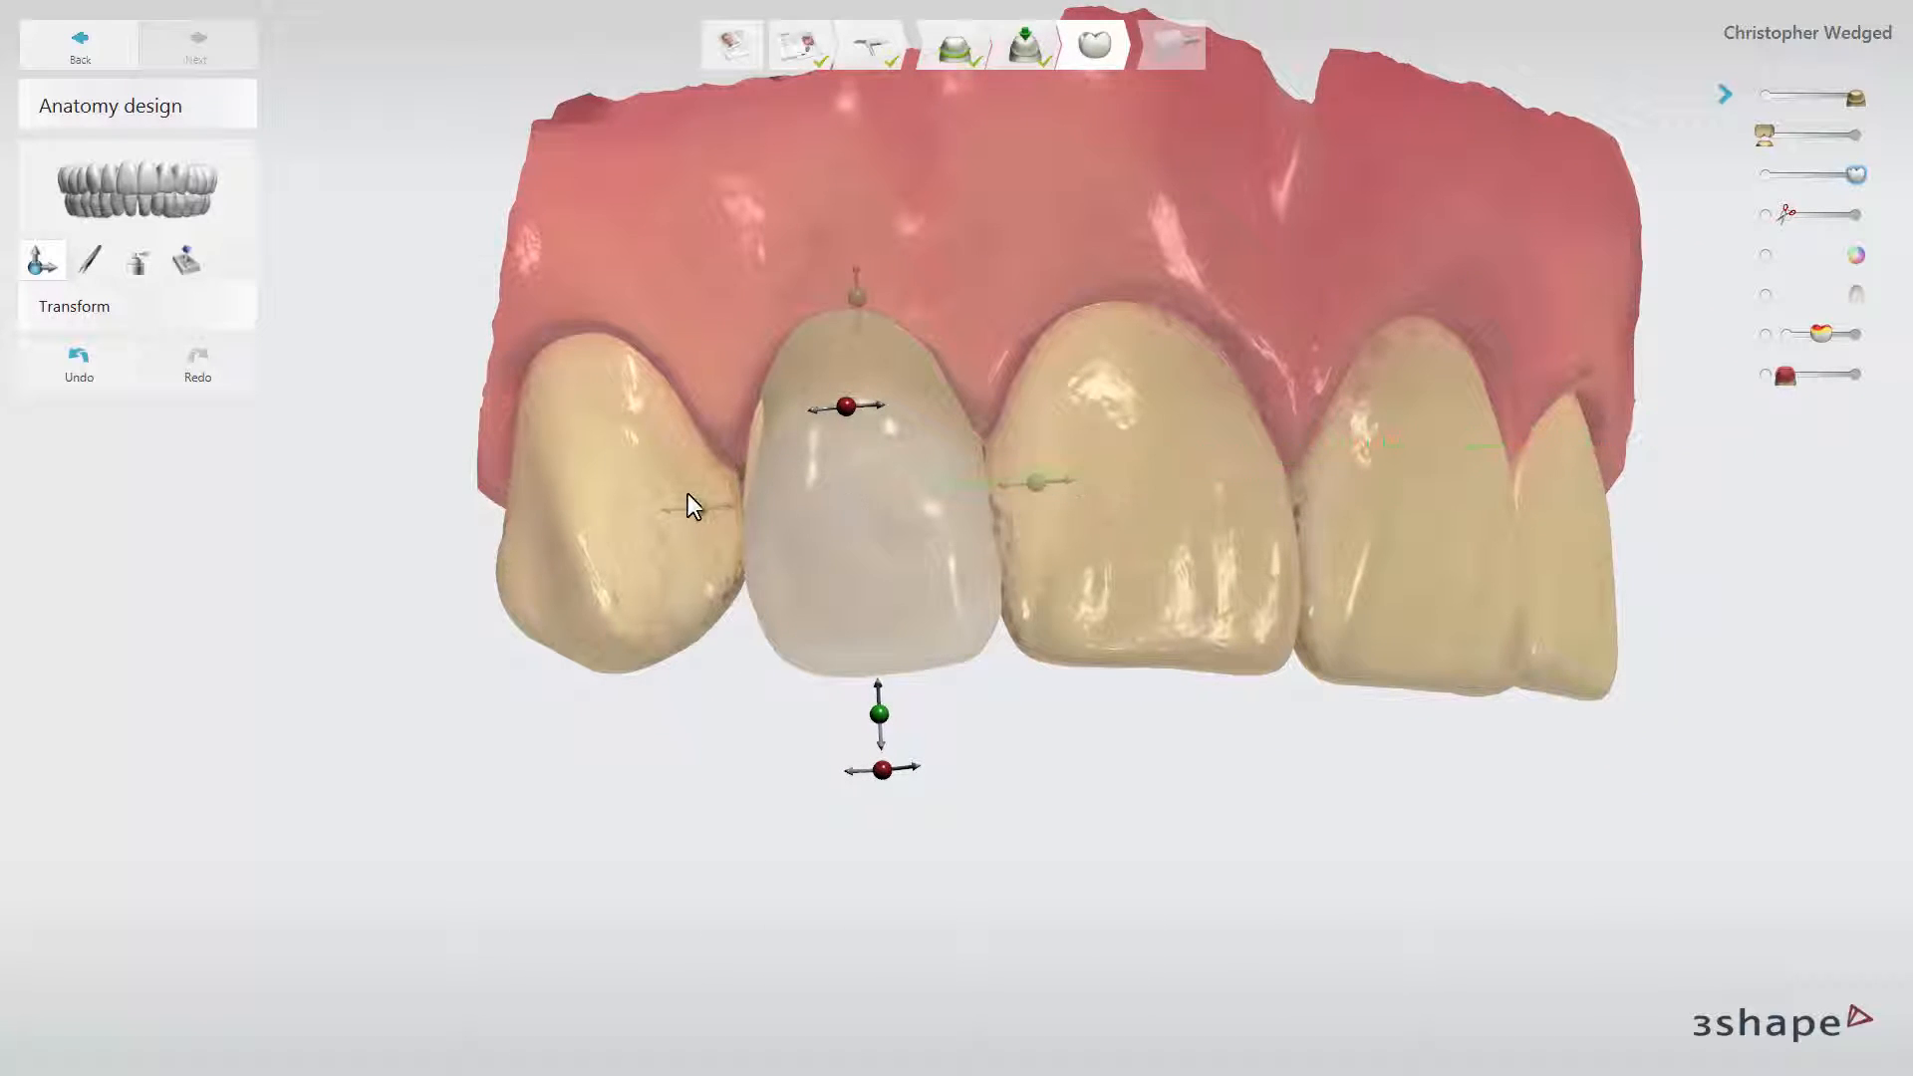
drag(696, 508, 684, 510)
right_drag(684, 510, 663, 588)
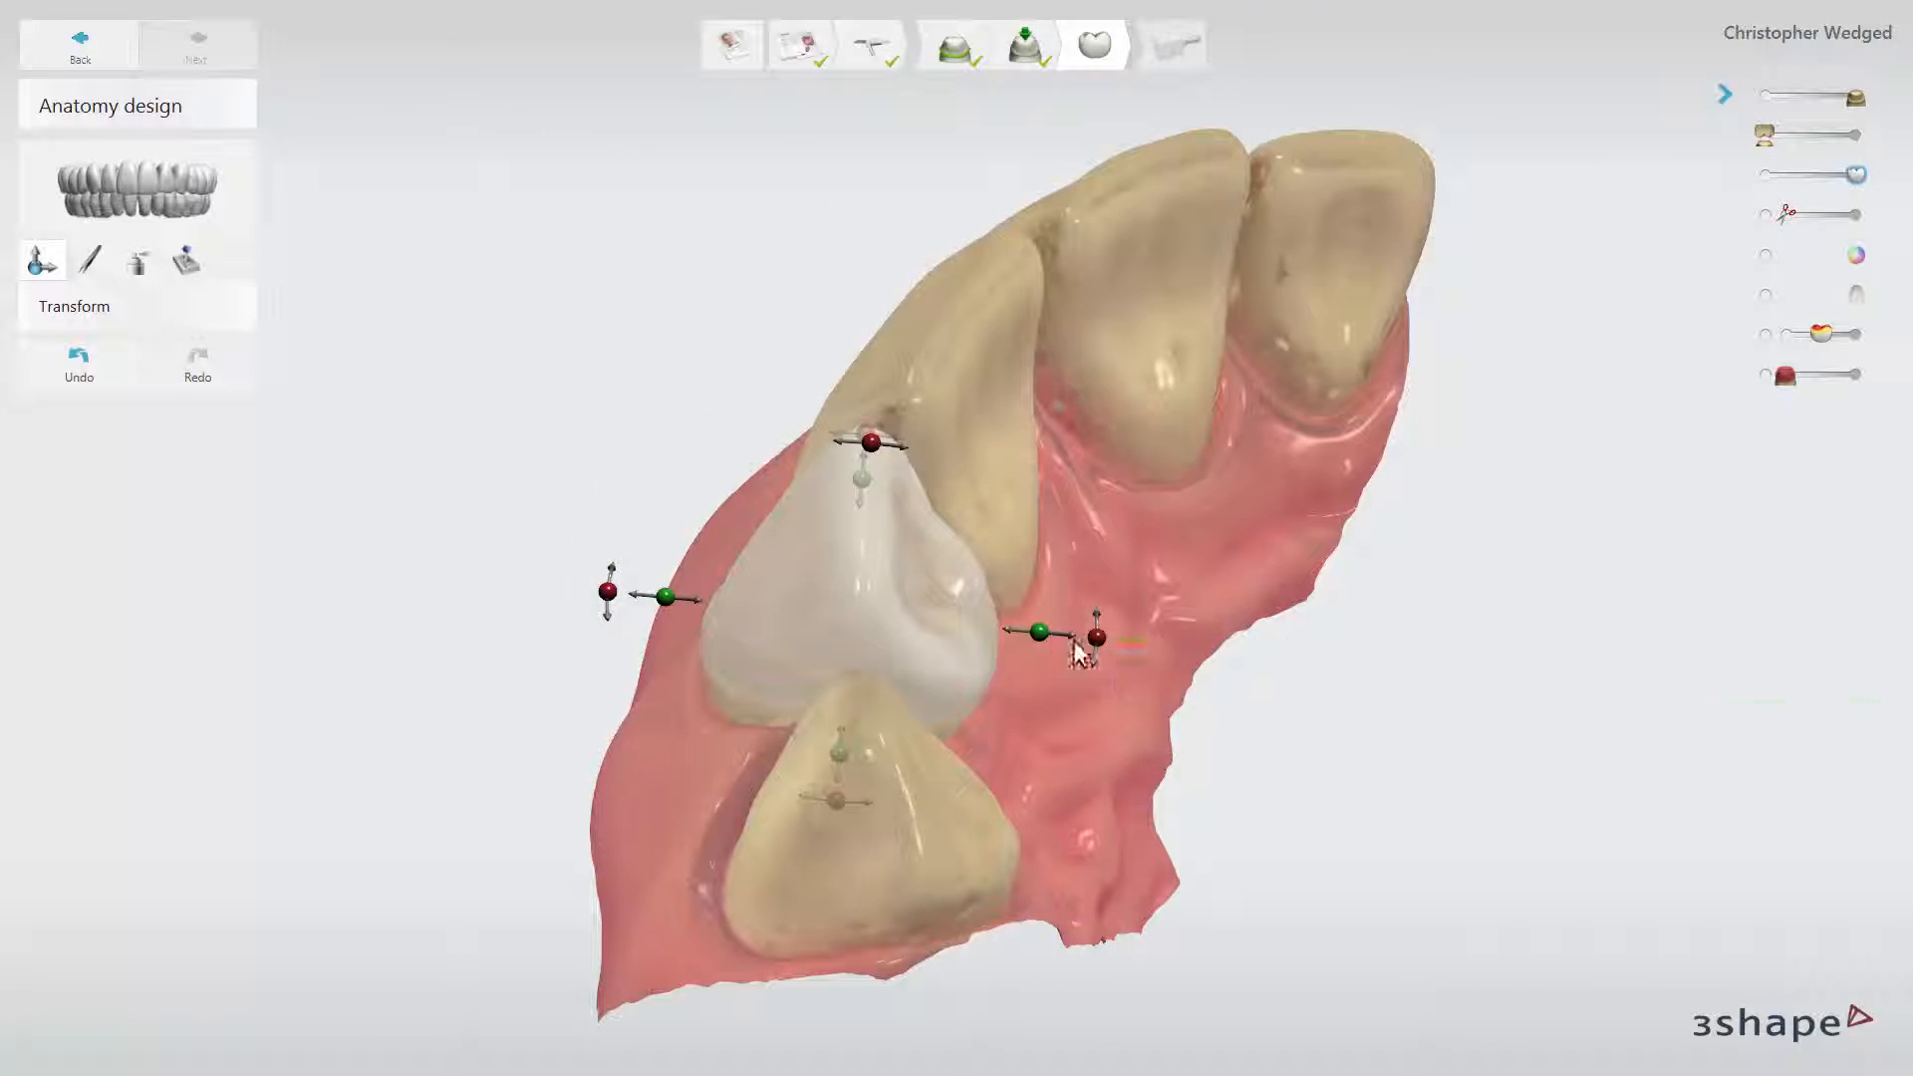
Step: Slim the crown slightly from its palatal and facial sides and rotate it to follow the arch
drag(1043, 634, 992, 629)
drag(846, 439, 890, 459)
right_drag(835, 513, 743, 574)
click(755, 584)
drag(743, 574, 757, 572)
right_drag(757, 572, 755, 569)
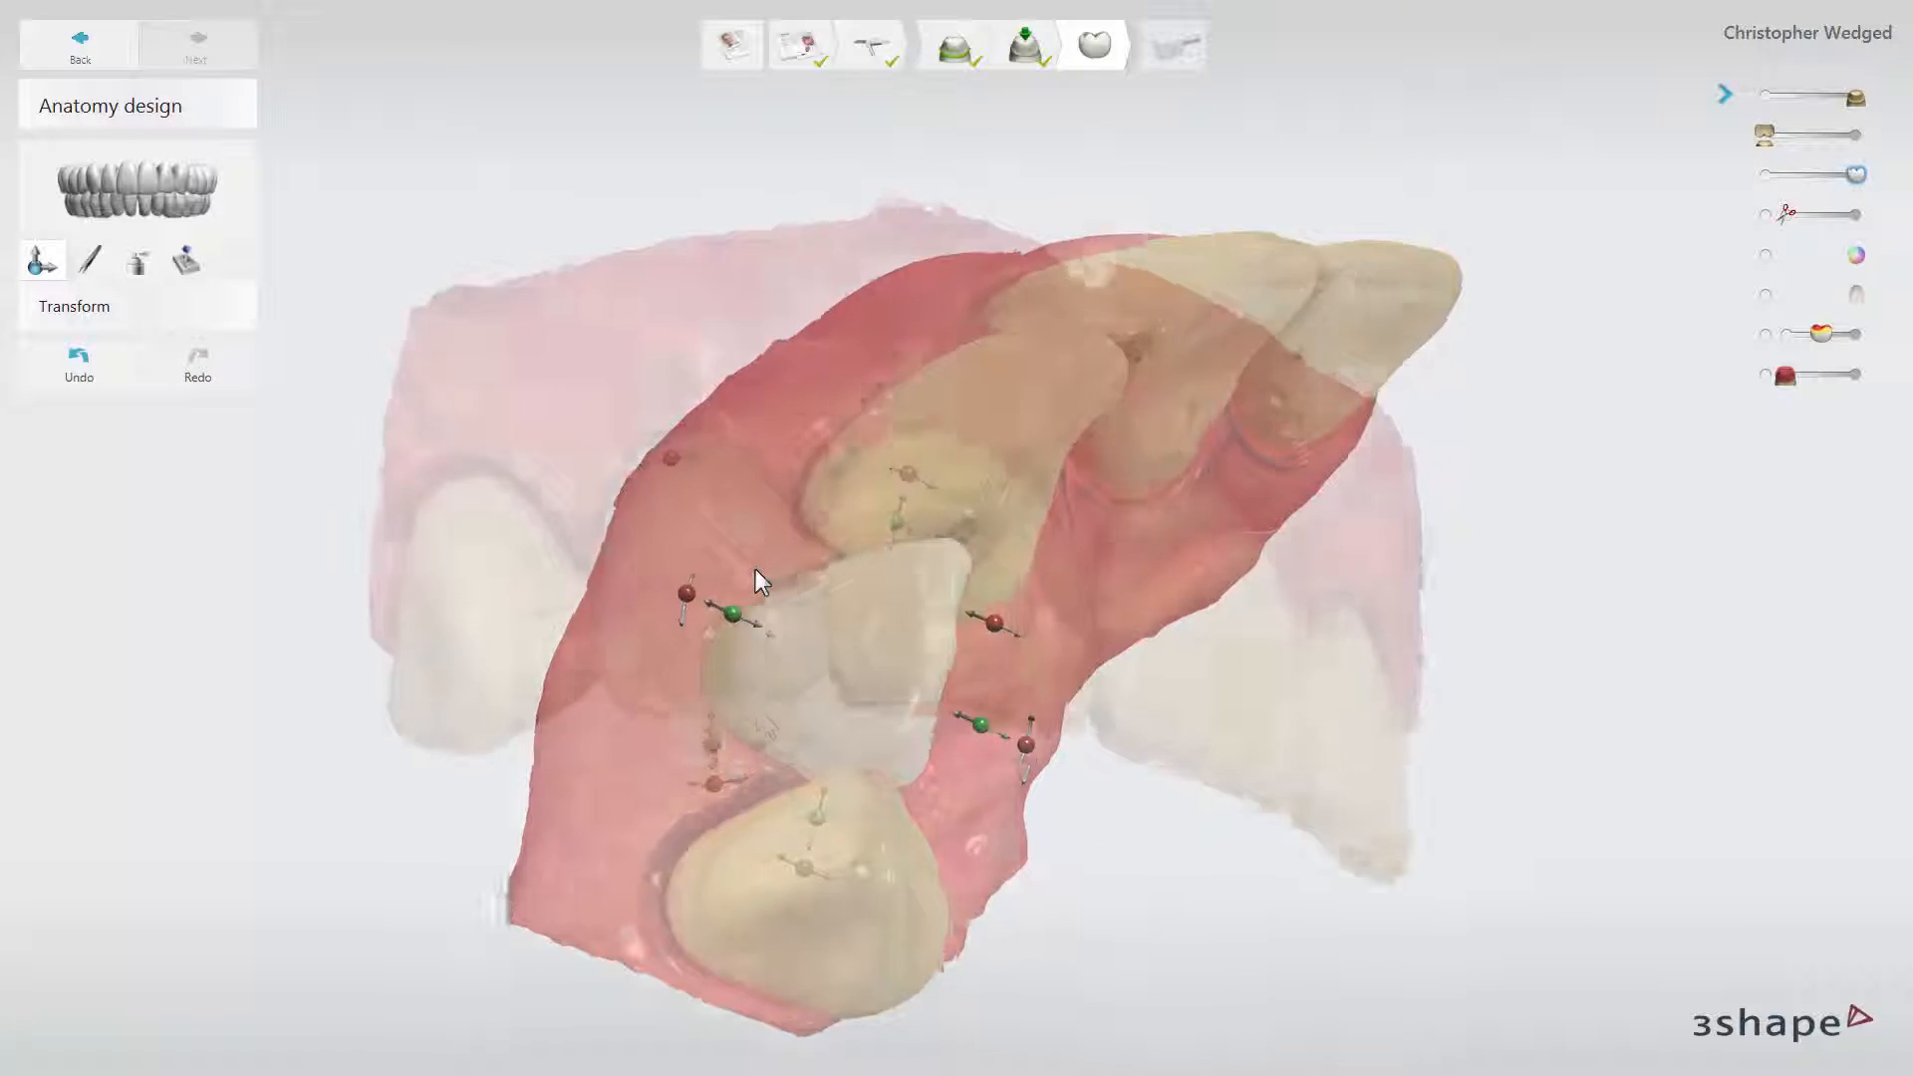
Step: Fine-tune the crown's incisal length and tilt against the adjacent teeth, and reconnect it to the margin line
click(734, 844)
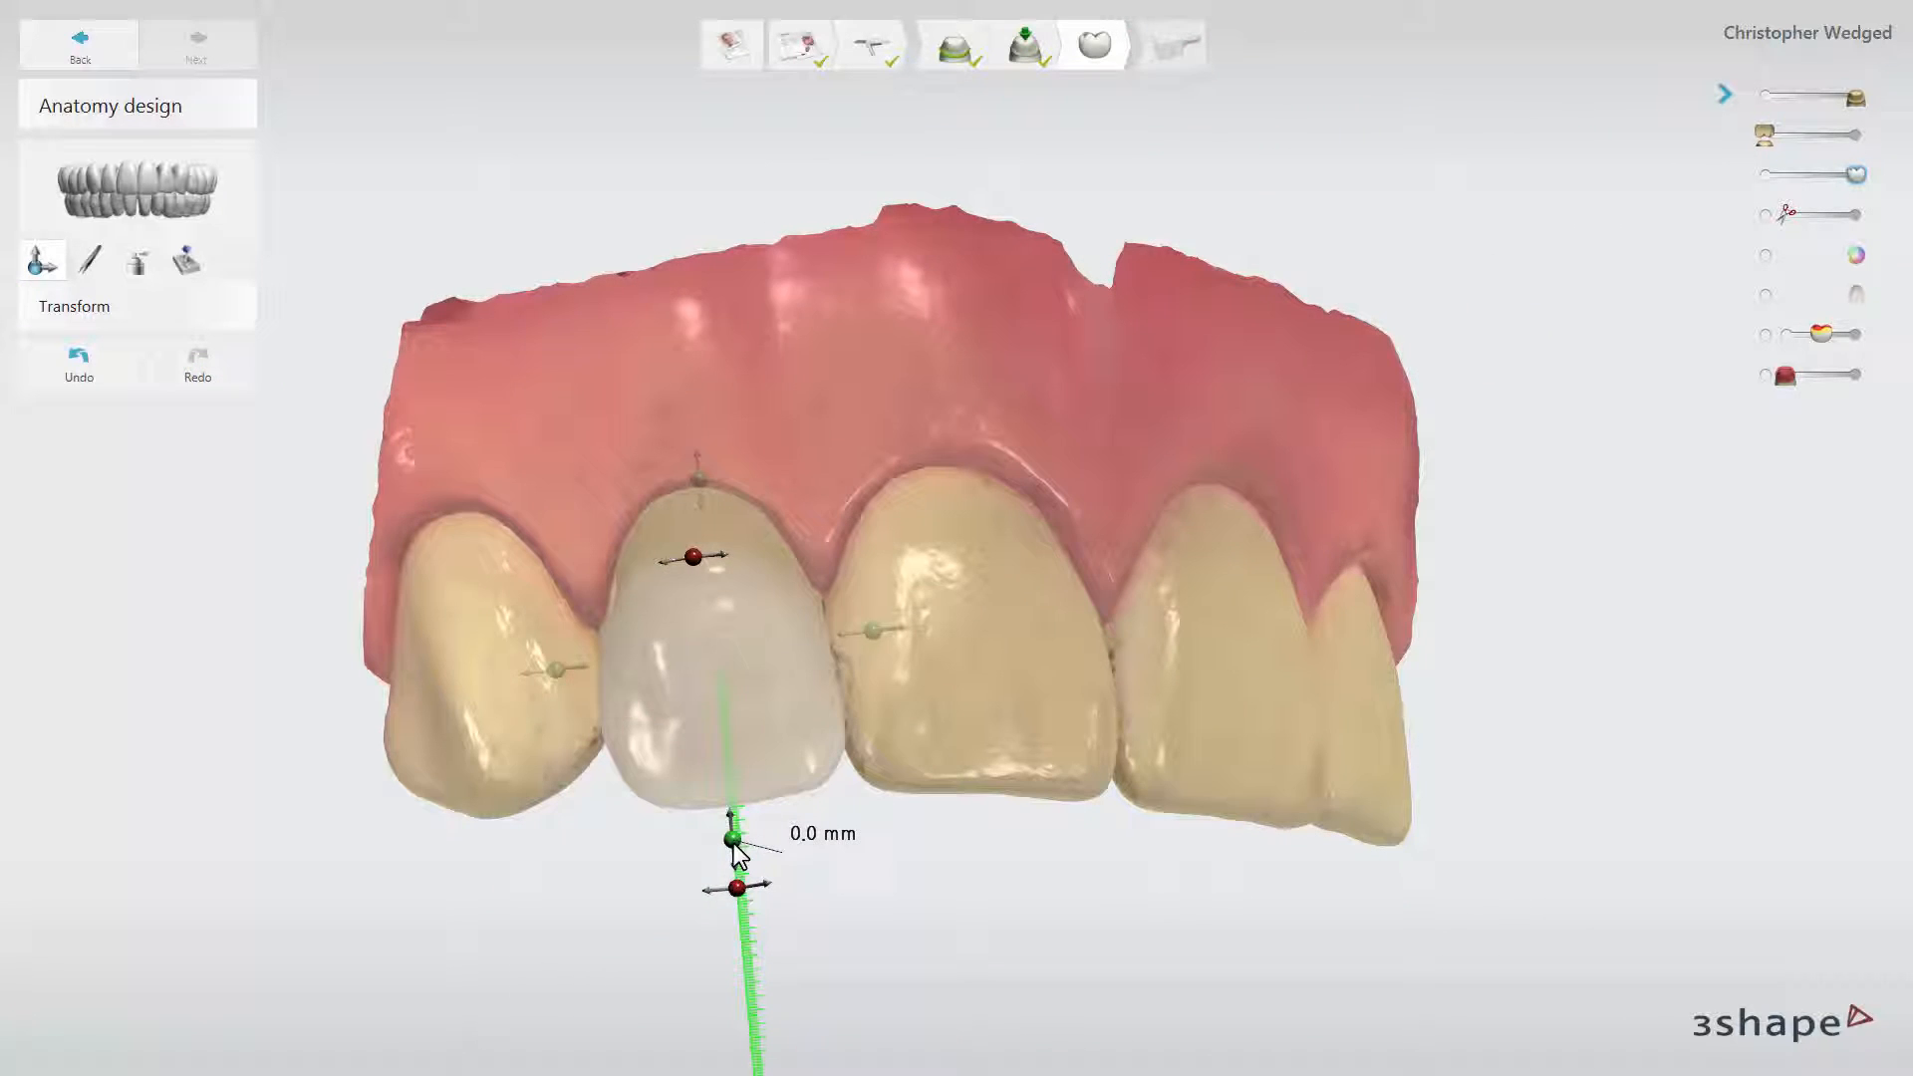
drag(735, 850, 736, 837)
drag(755, 817, 747, 820)
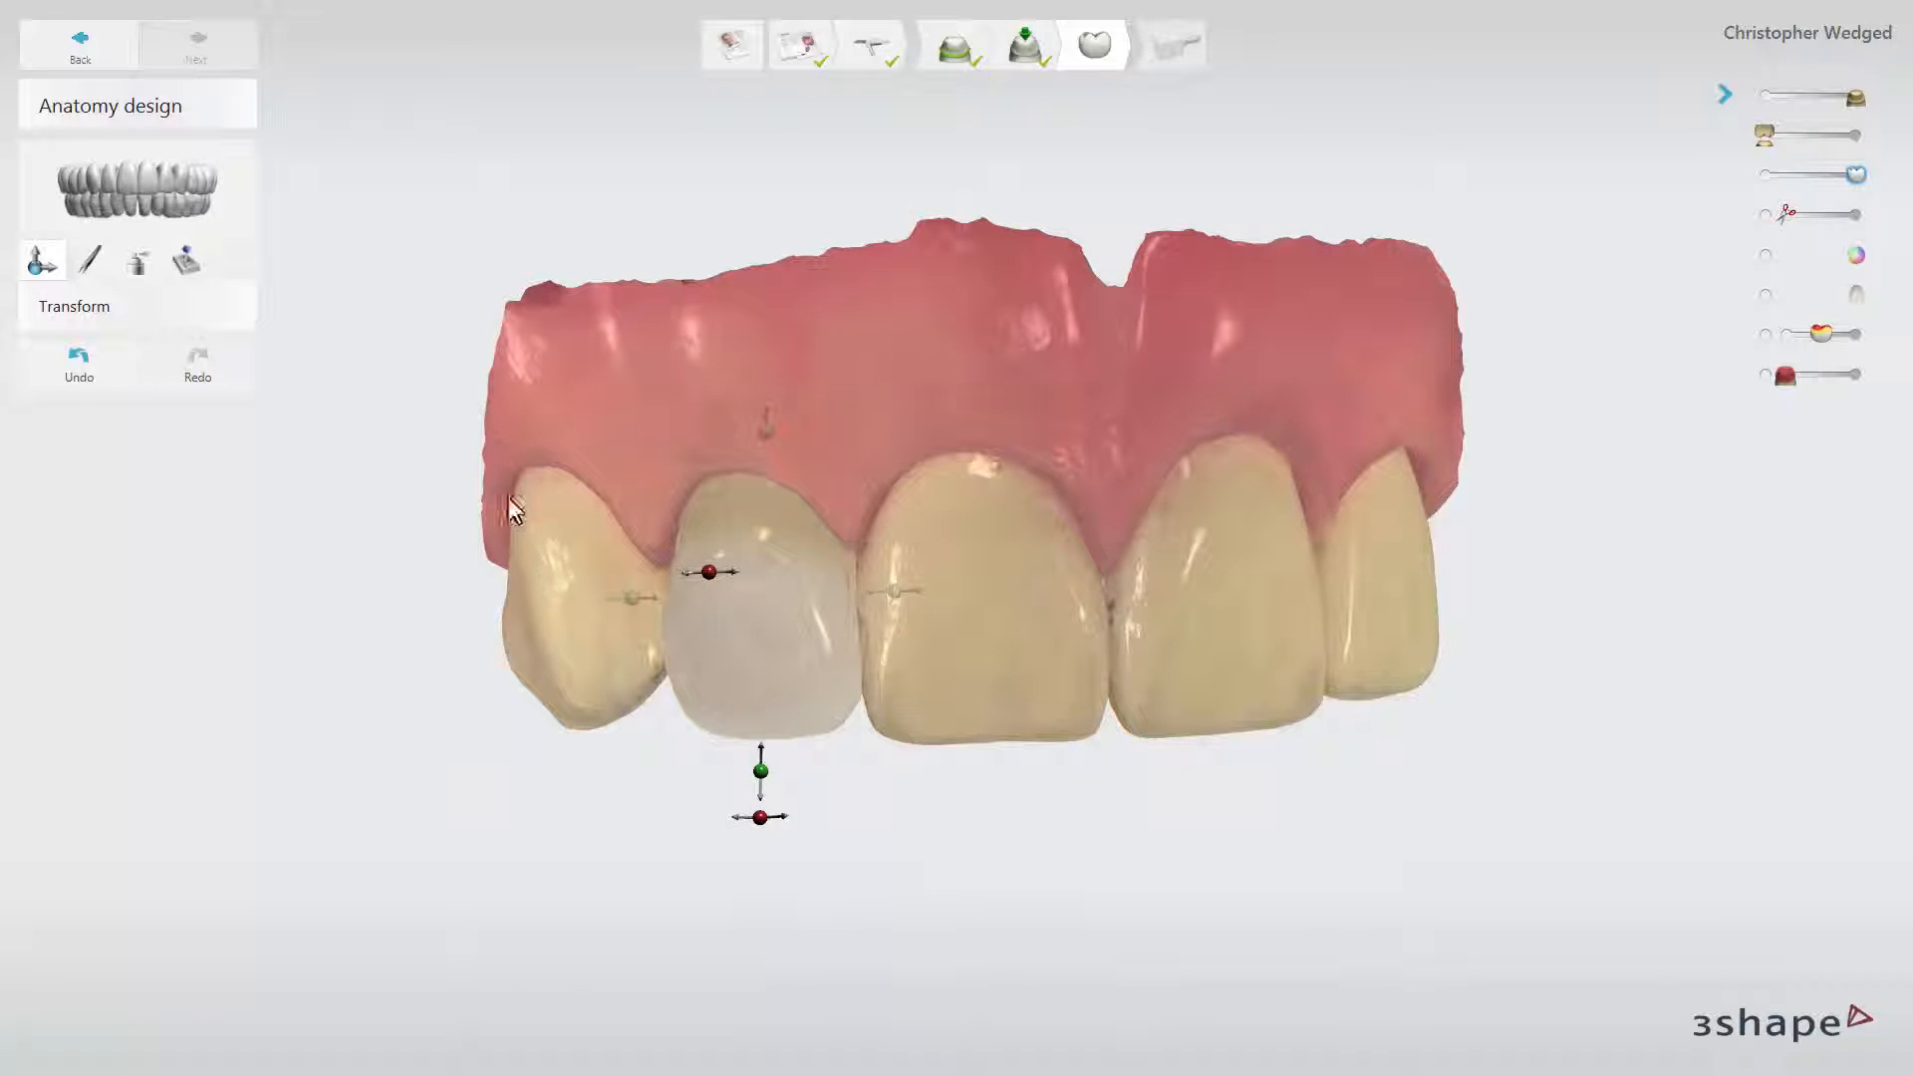
click(194, 261)
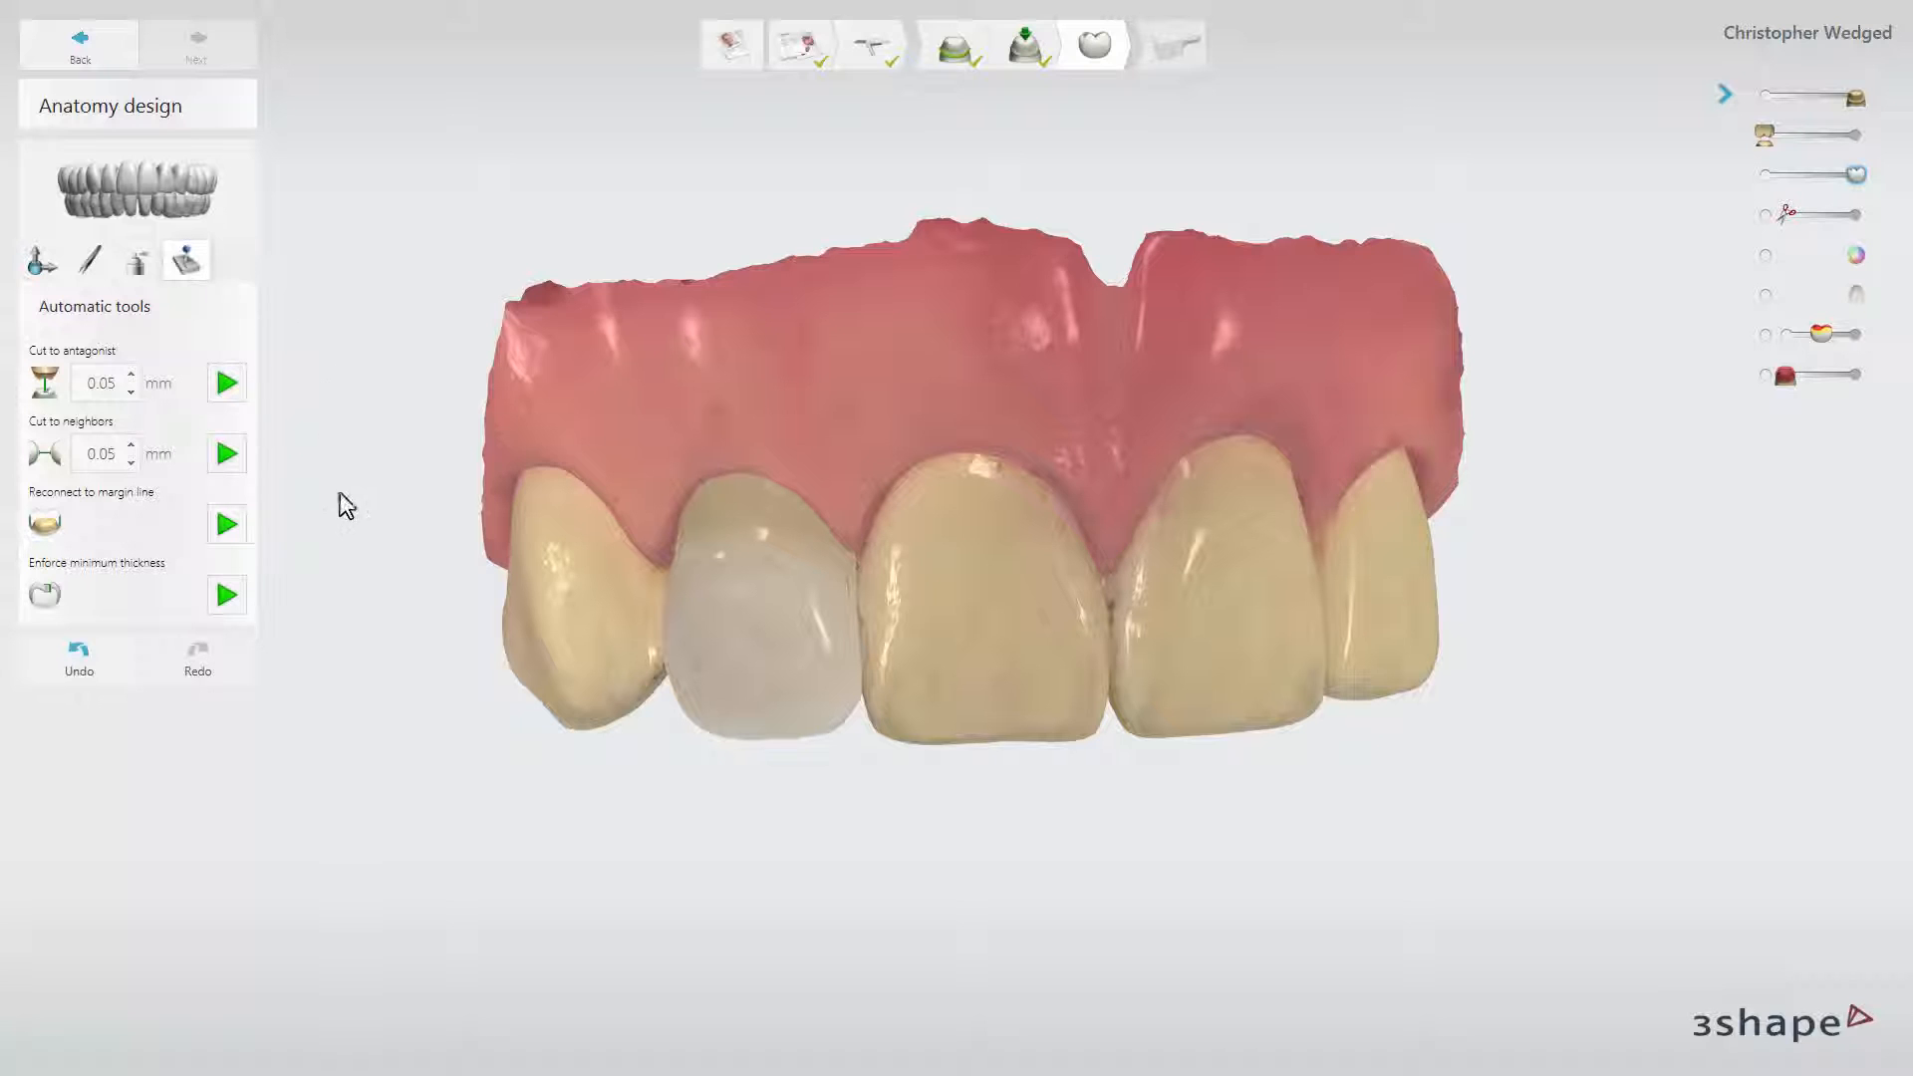
click(227, 537)
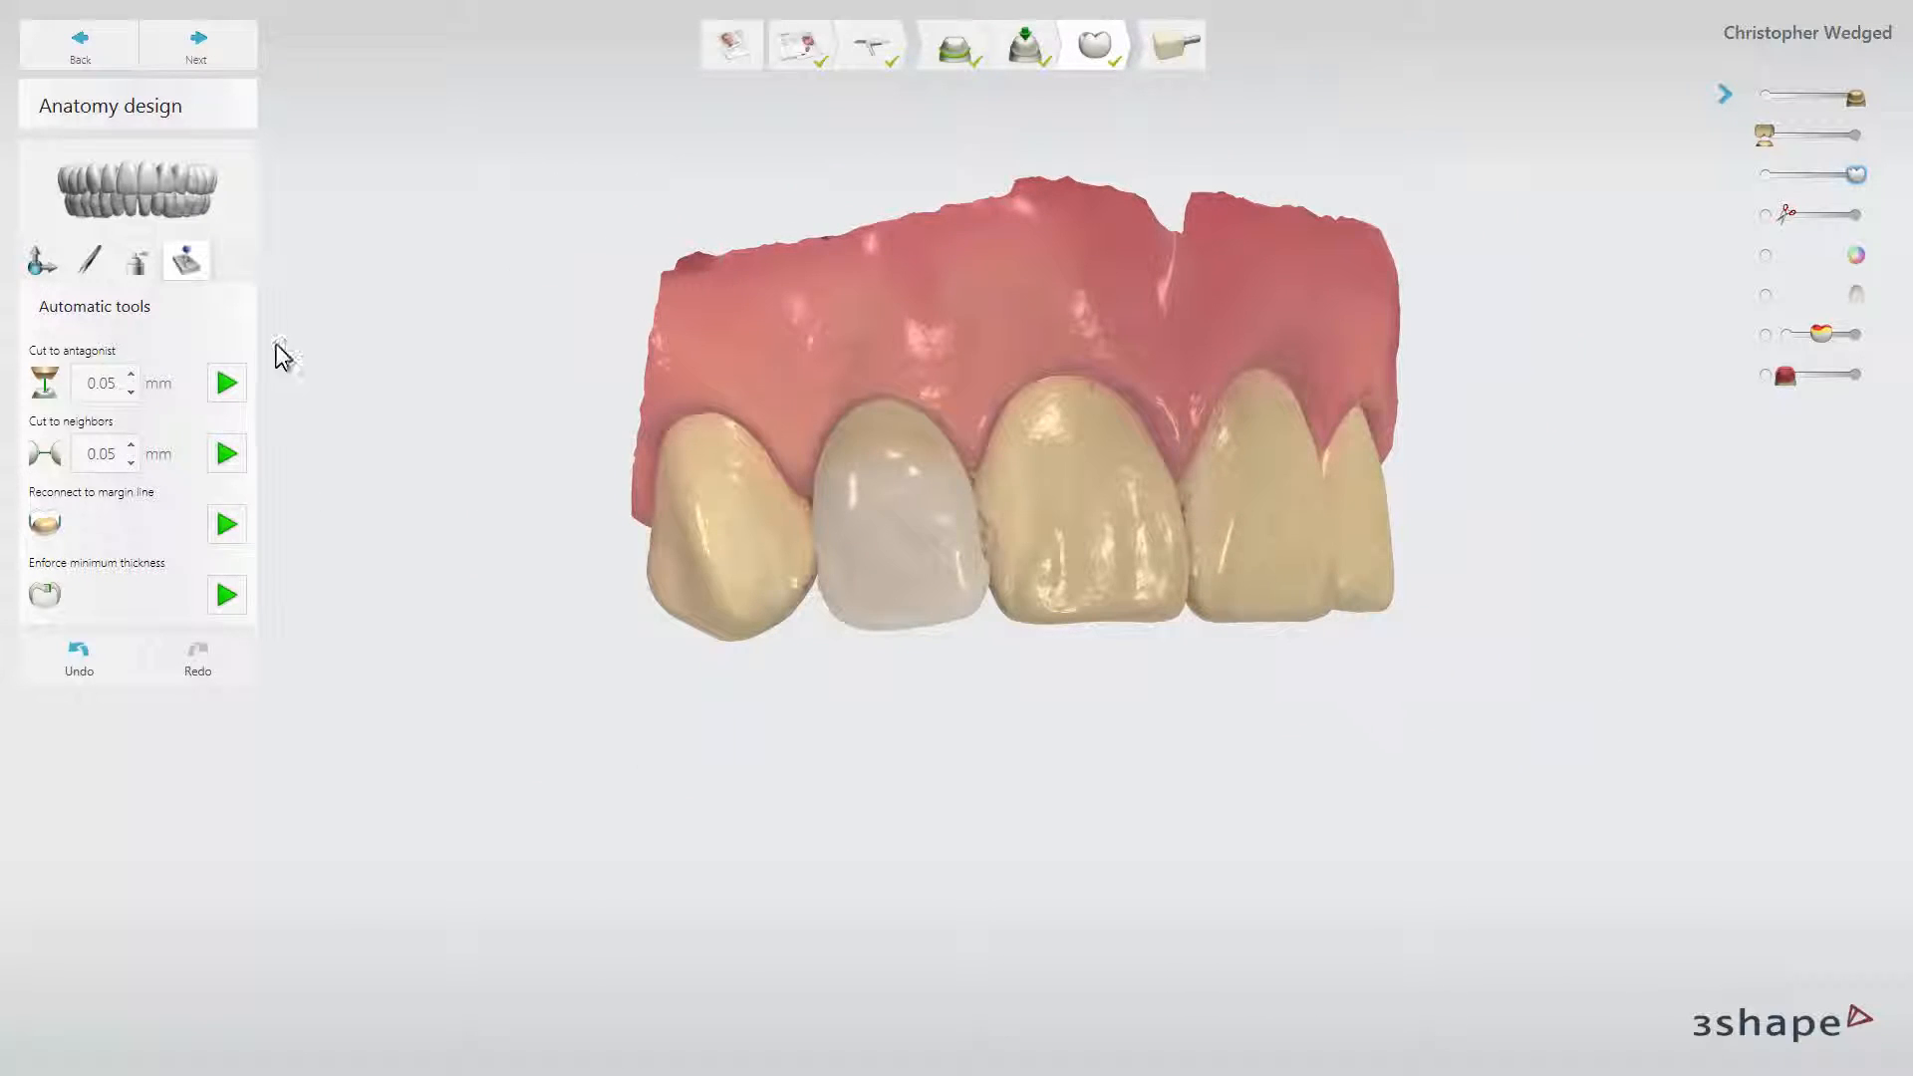
Step: Display the crown as an opaque surface and set the Morph radius to 1.10 mm for its mesial incisal corner
click(89, 261)
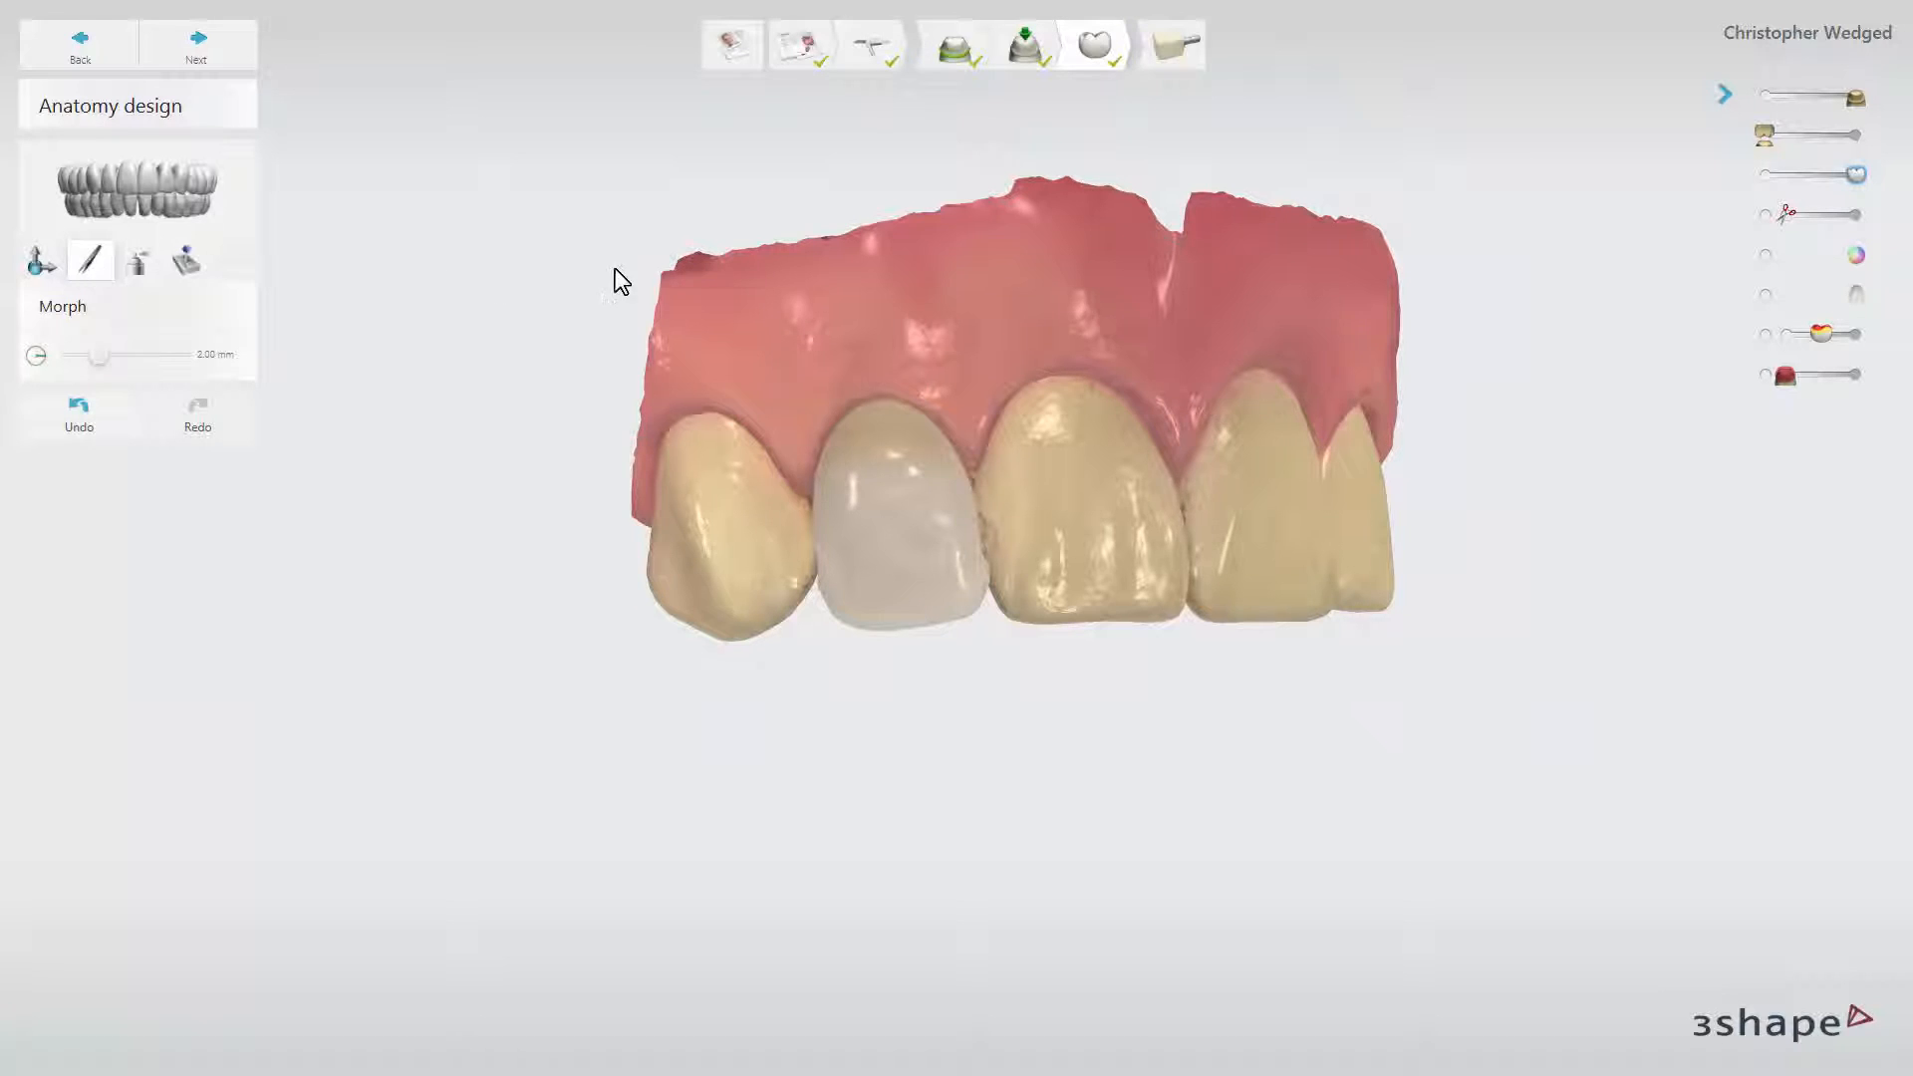
click(1765, 296)
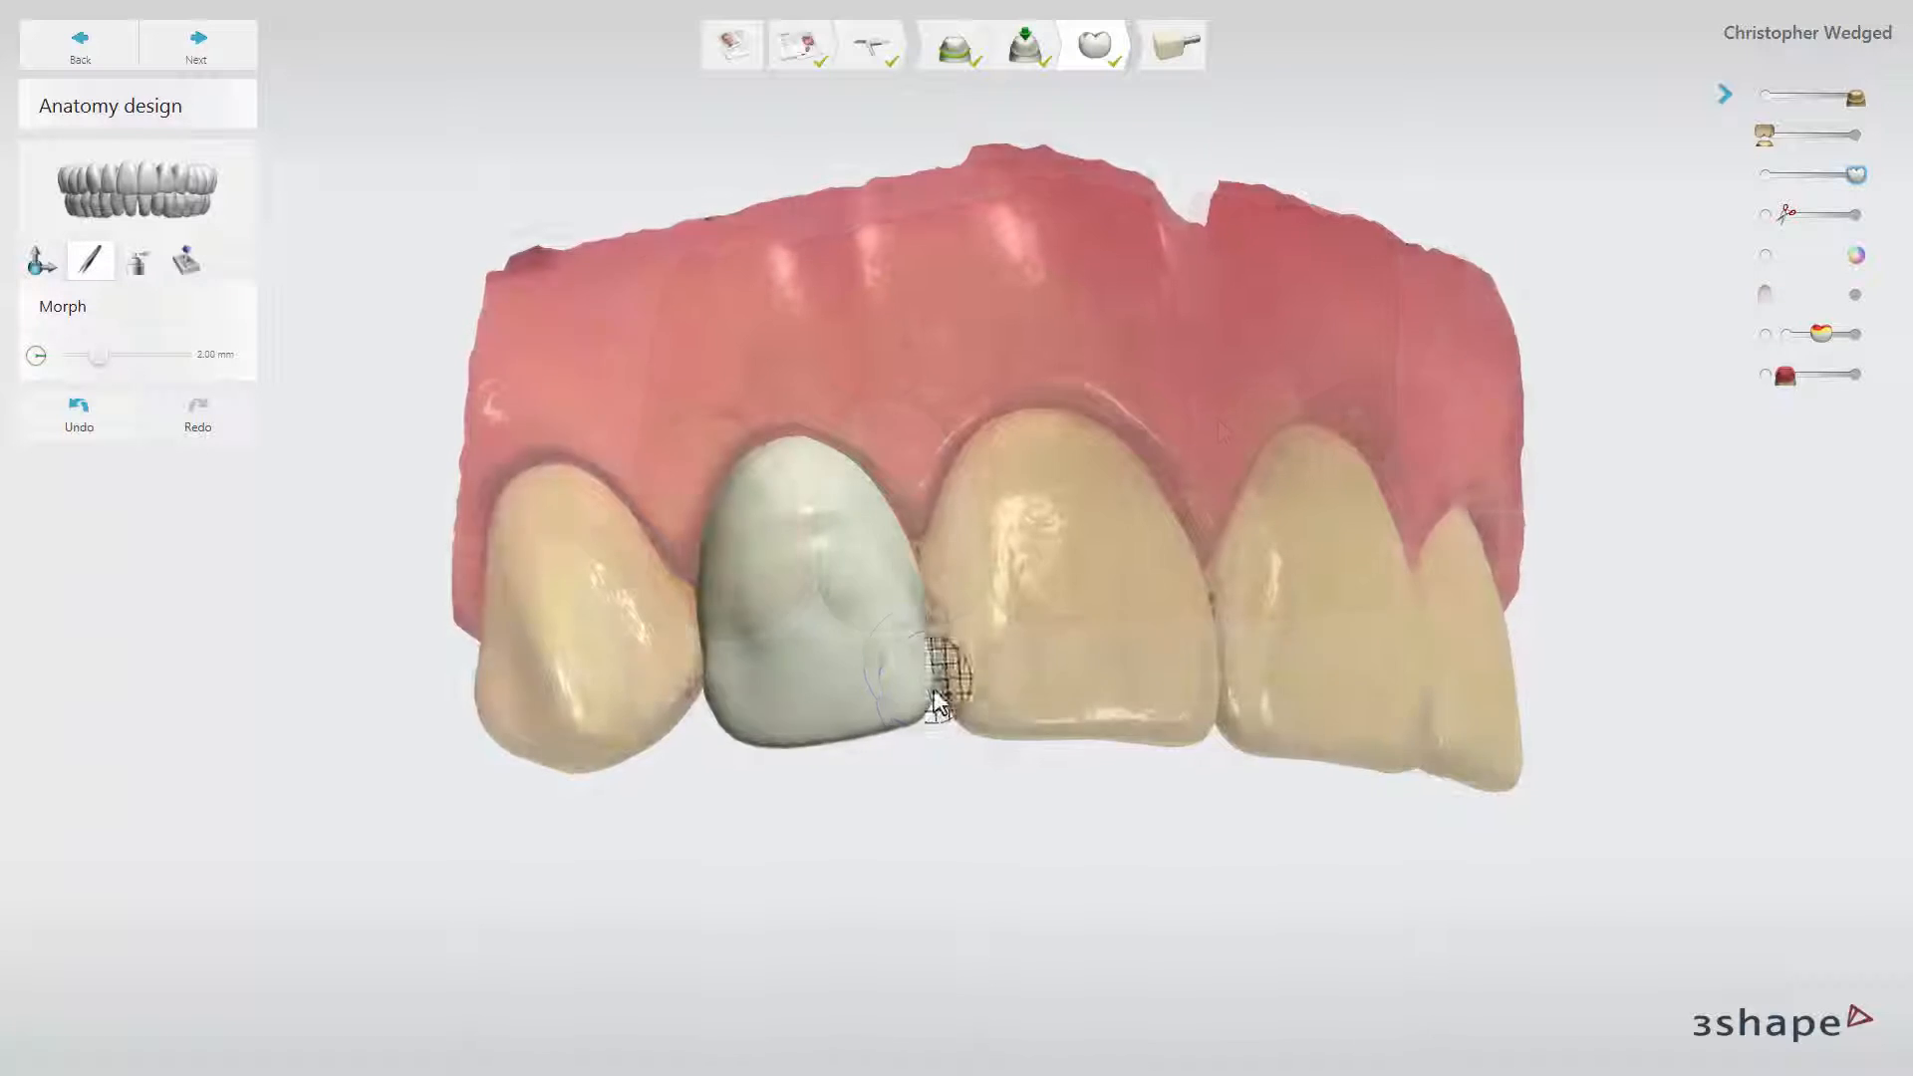
mouse_move(948, 675)
right_down()
mouse_move(906, 705)
mouse_move(928, 736)
right_up()
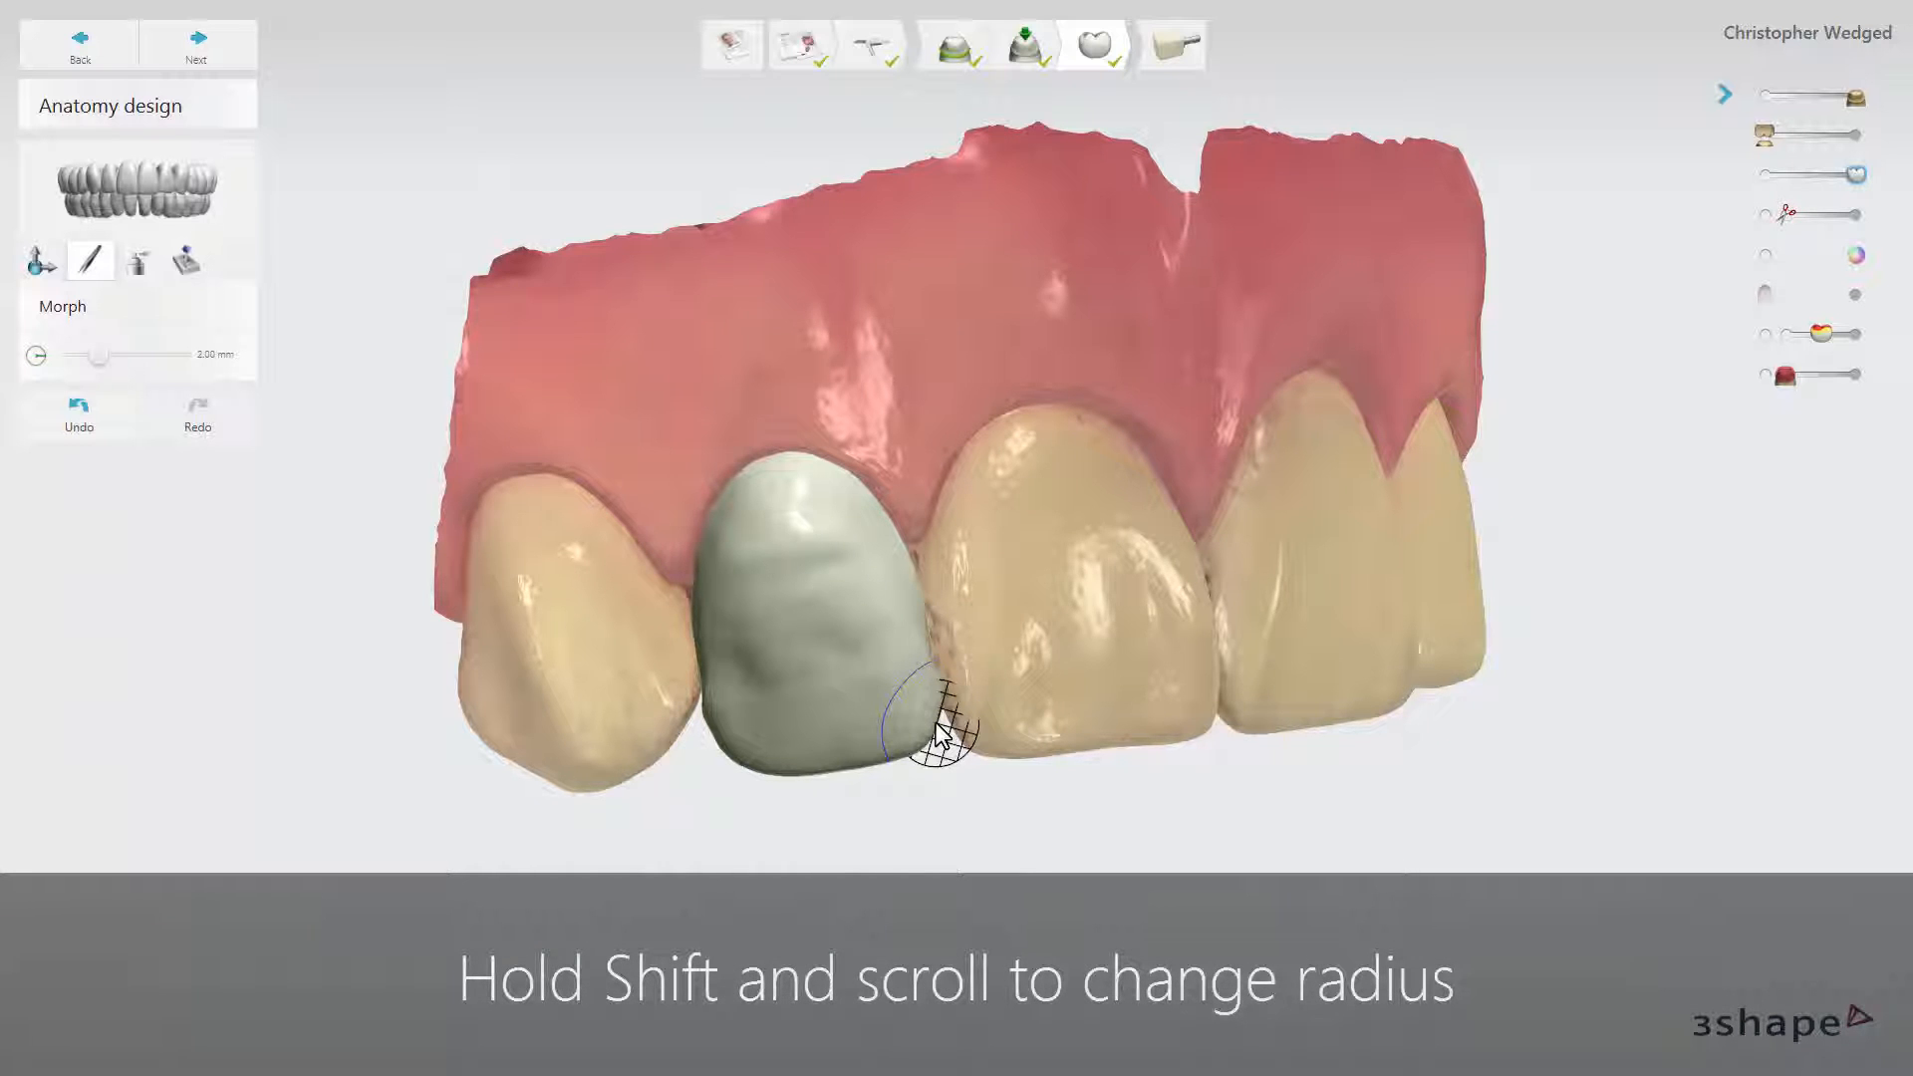
shift+scroll(942, 735, down, 3)
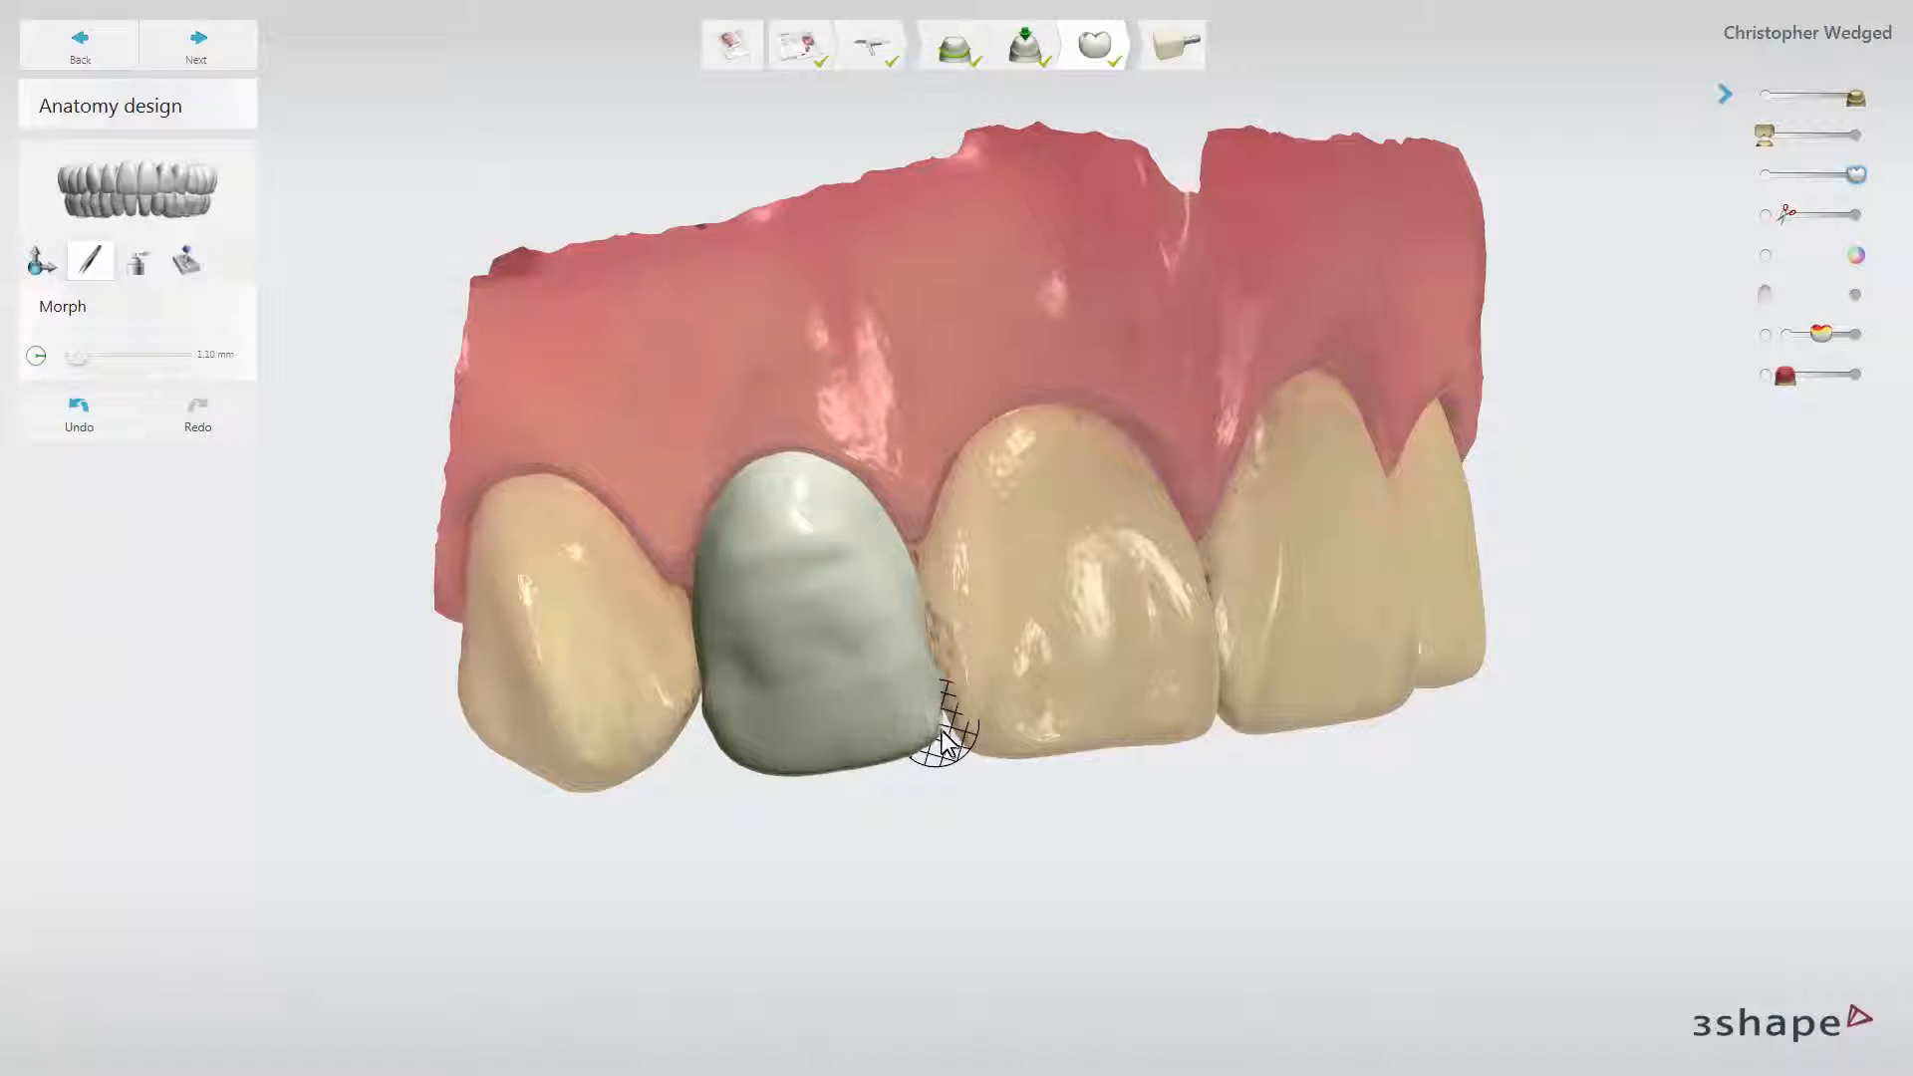
Step: Morph the crown's facial profile in side view with a 2.80 mm radius, and set the radius back to 1.10 mm
mouse_move(944, 742)
right_down()
mouse_move(1275, 568)
mouse_move(1240, 576)
right_up()
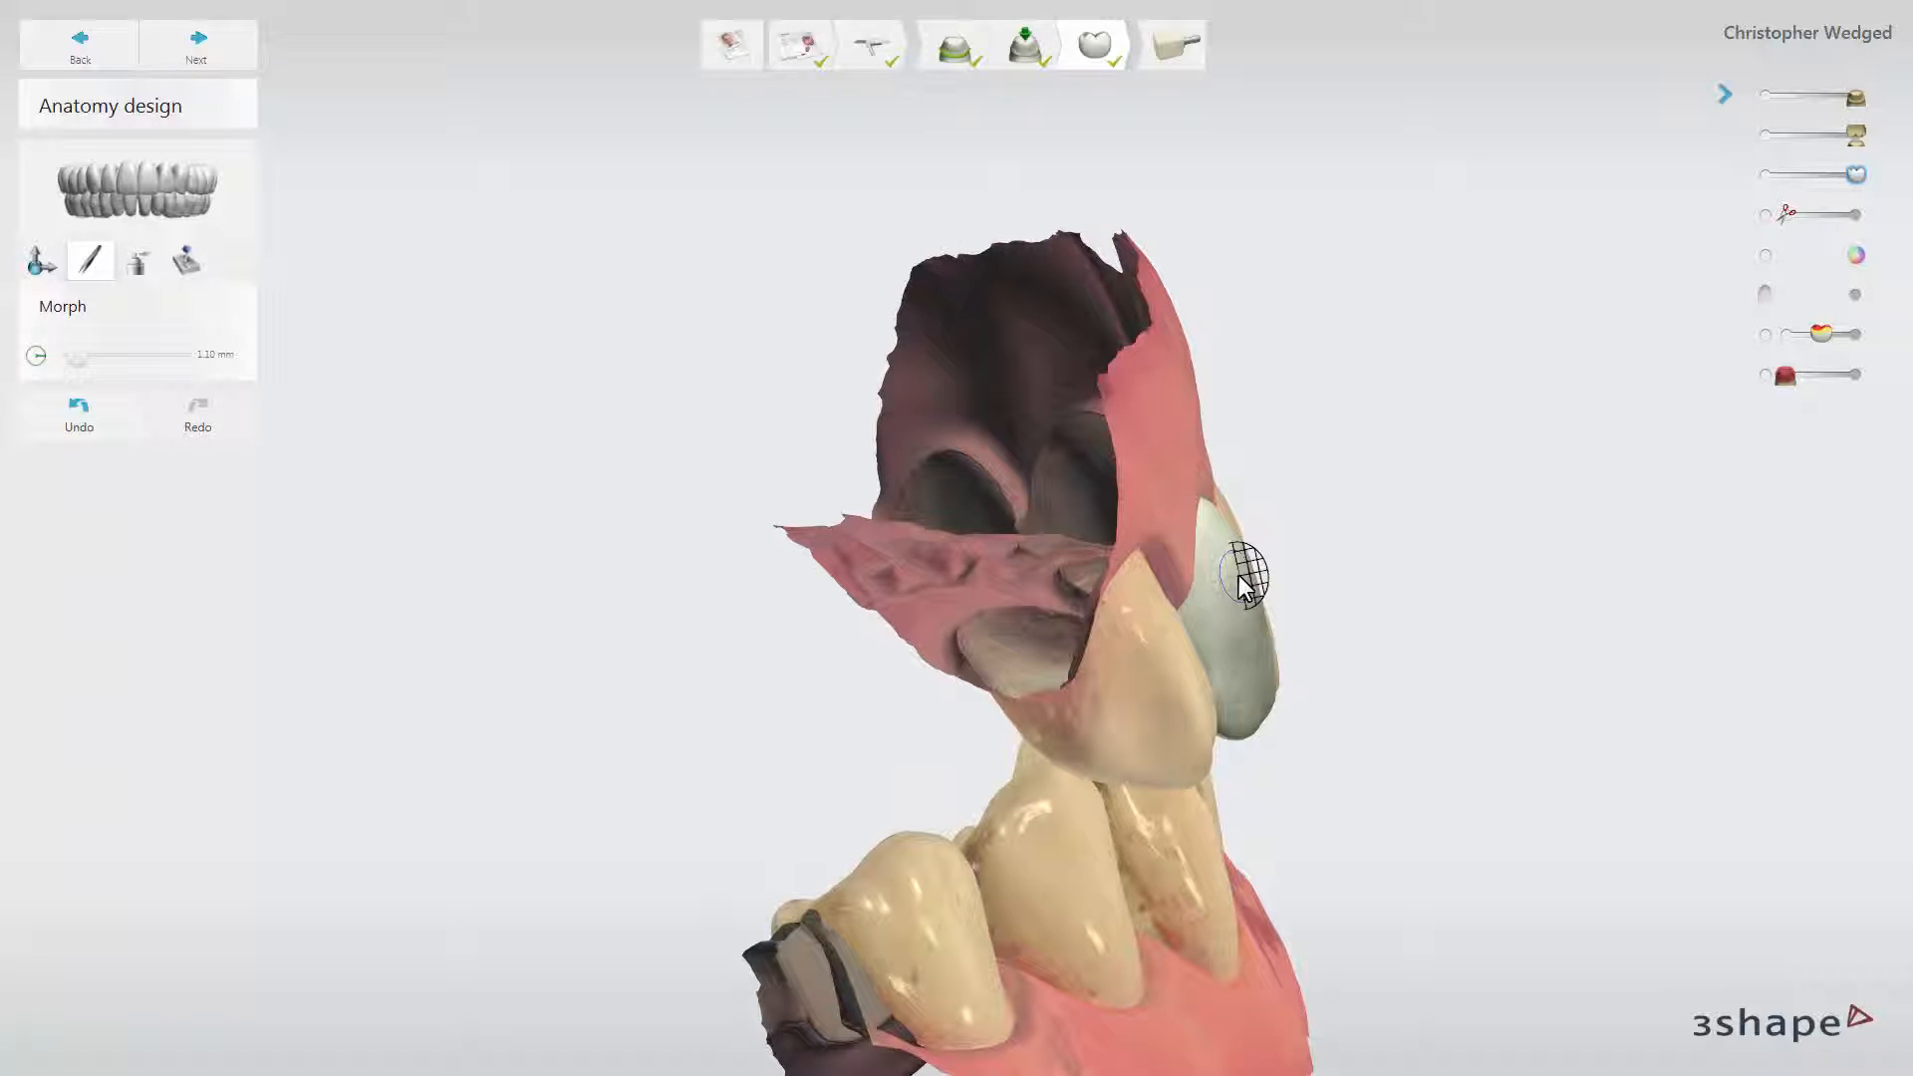
shift+scroll(1245, 588, up, 6)
drag(1235, 578, 1259, 619)
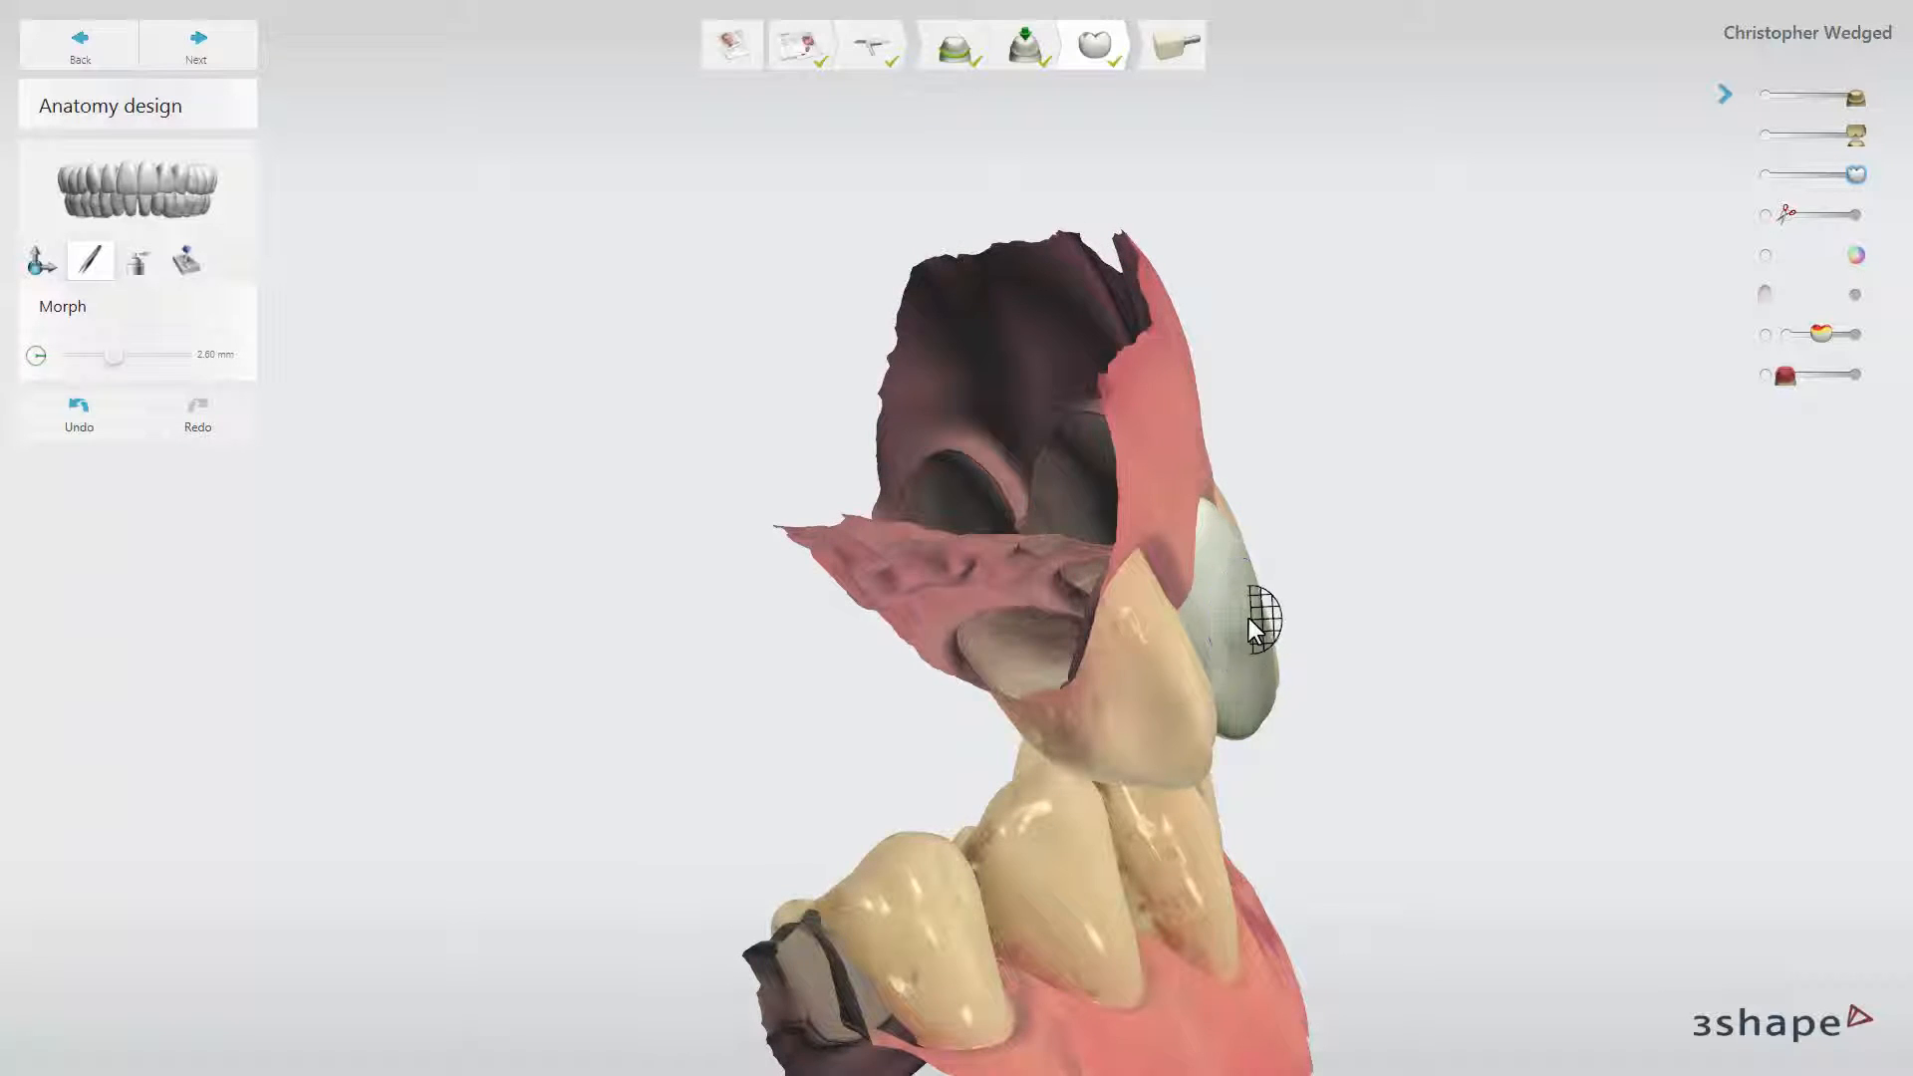
right_drag(1294, 650, 1052, 558)
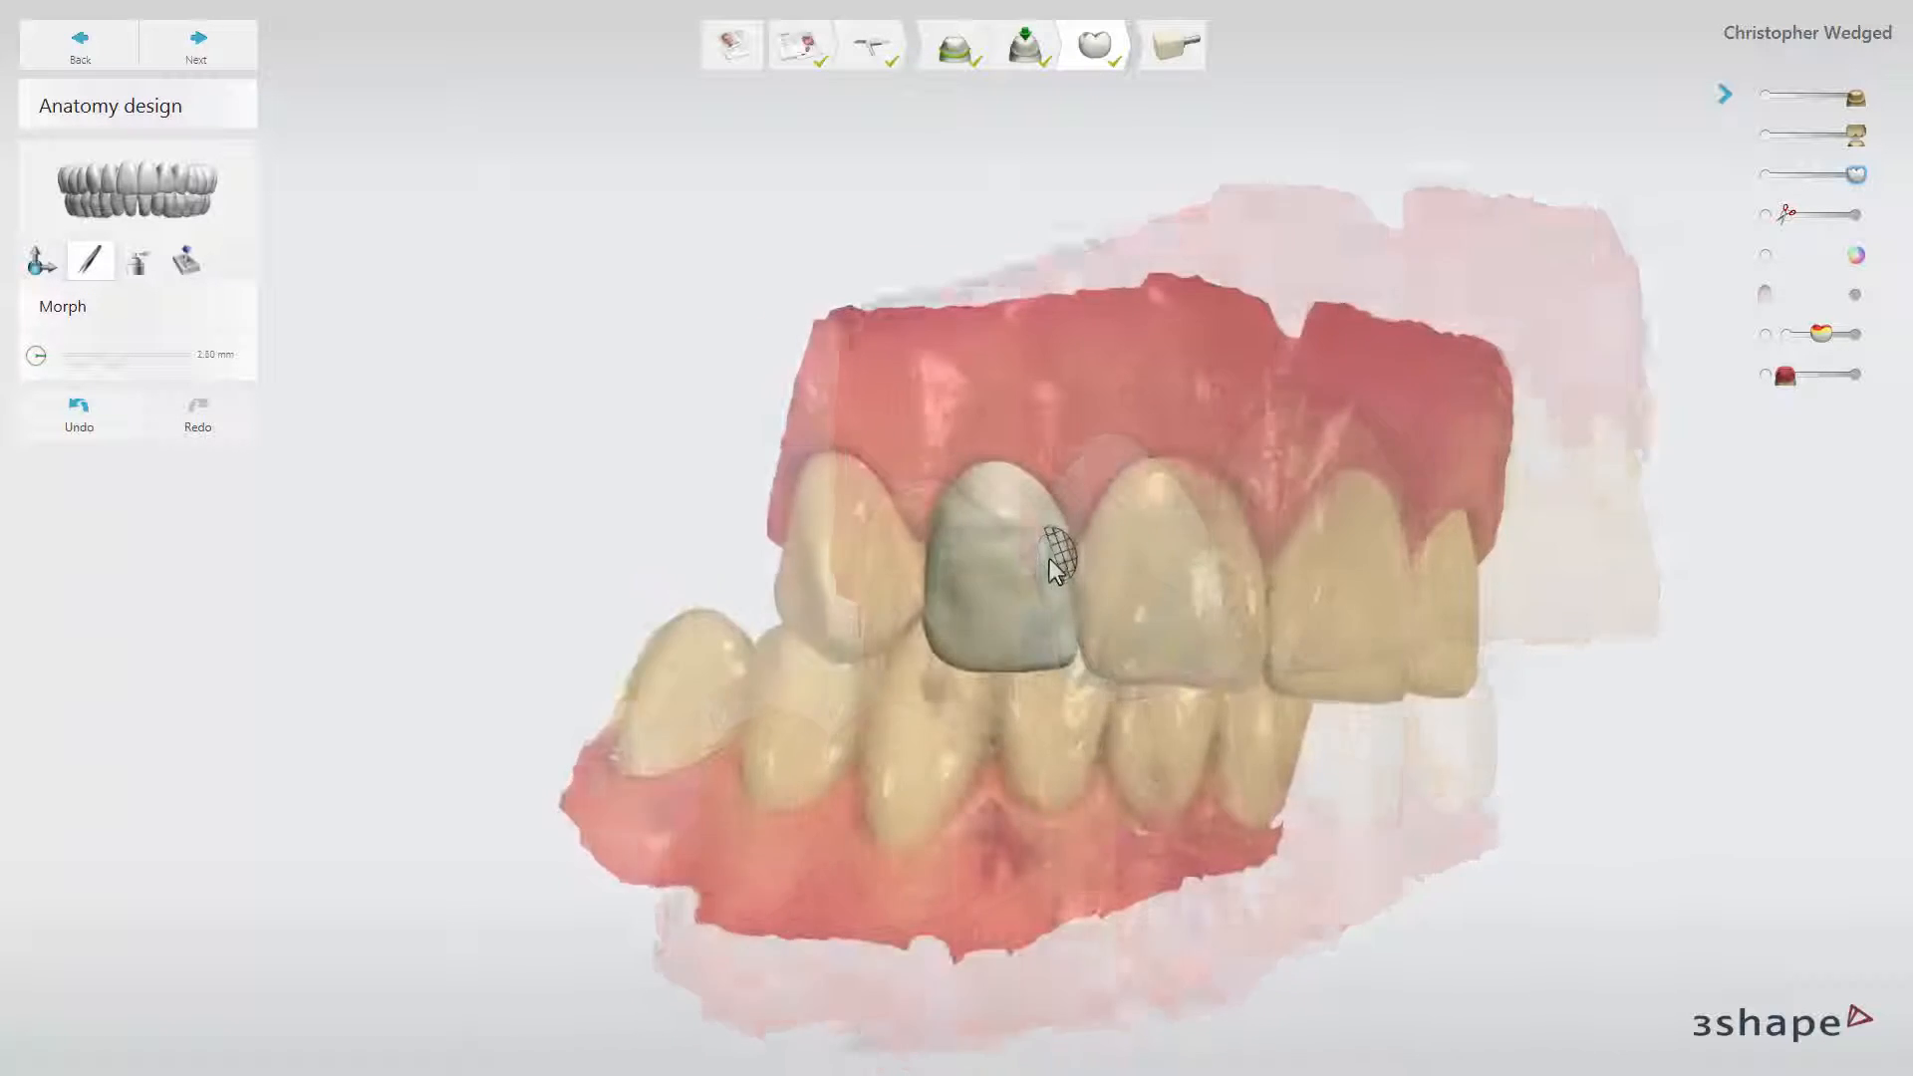
shift+scroll(985, 564, down, 6)
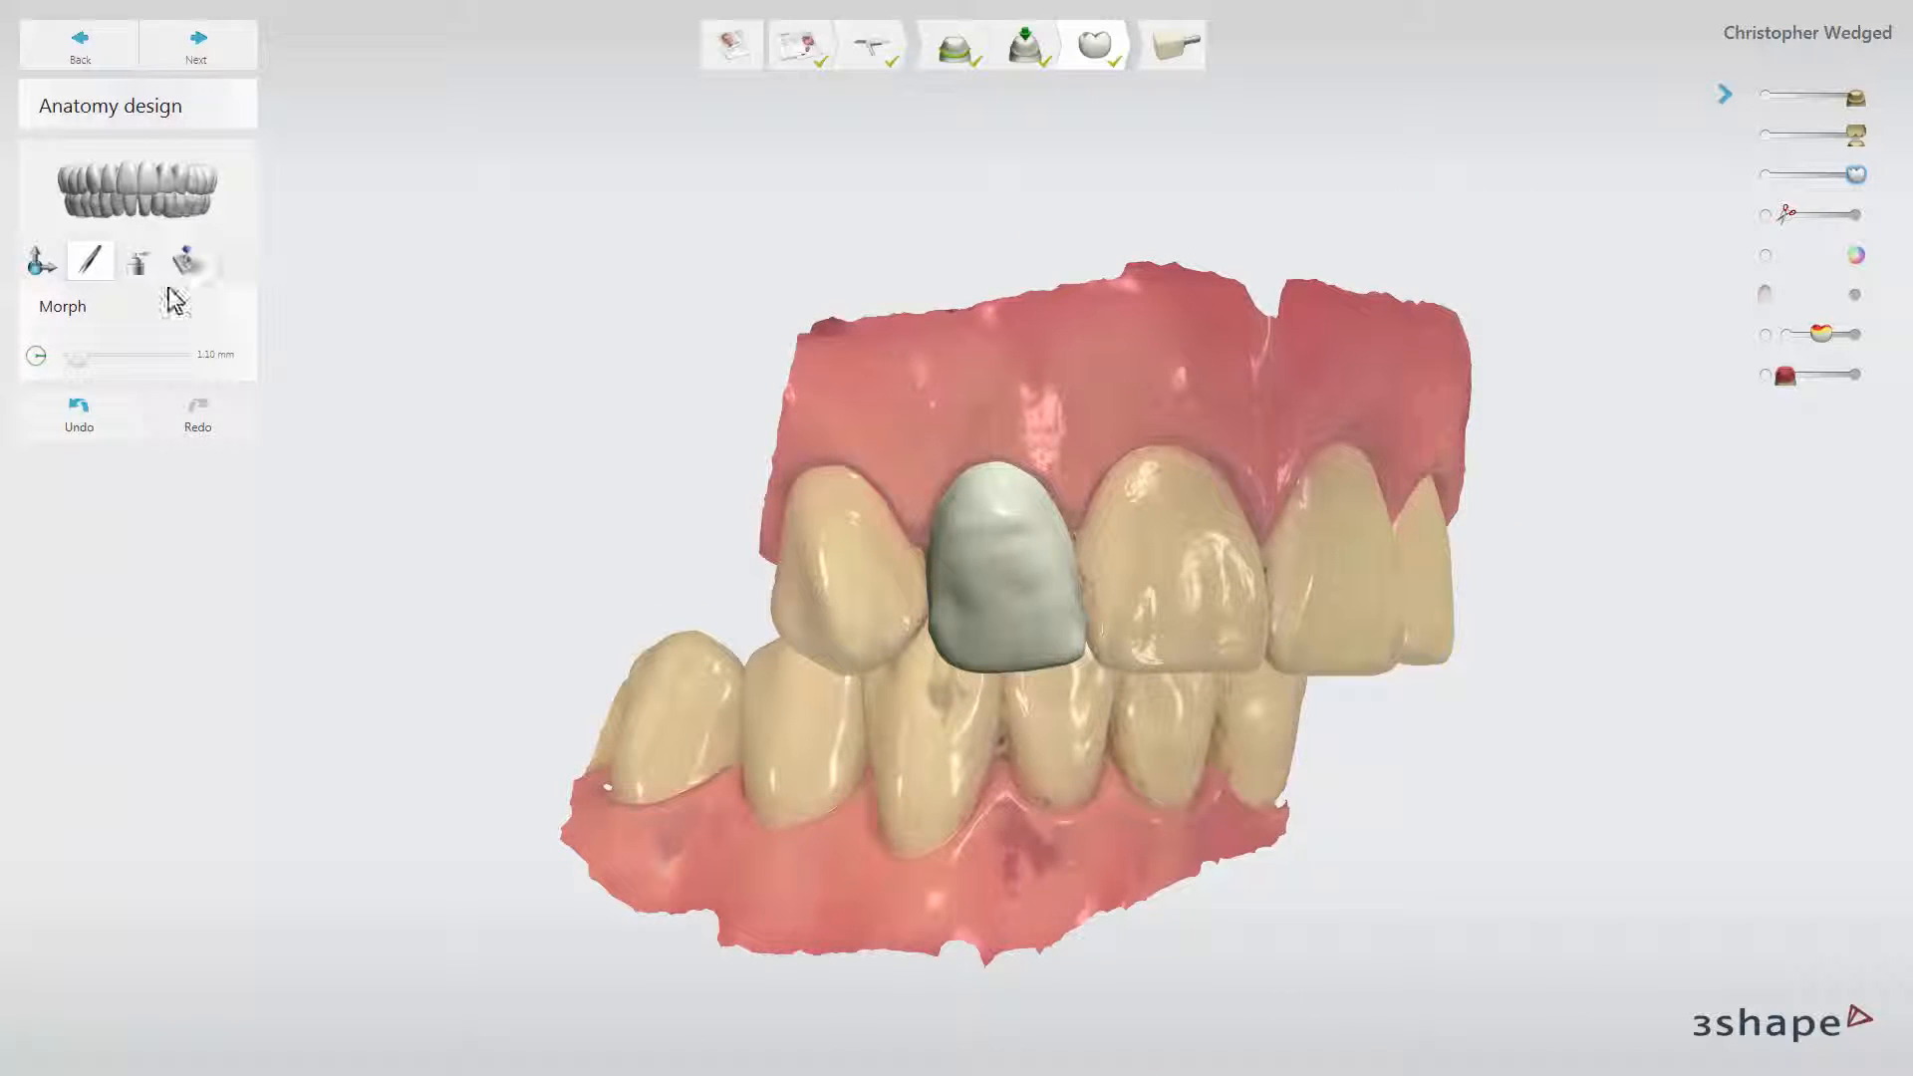
Step: Smooth the crown's facial surface with the Wax knife and add wax along its mesial edge with a 1.25 mm radius
click(124, 266)
click(215, 374)
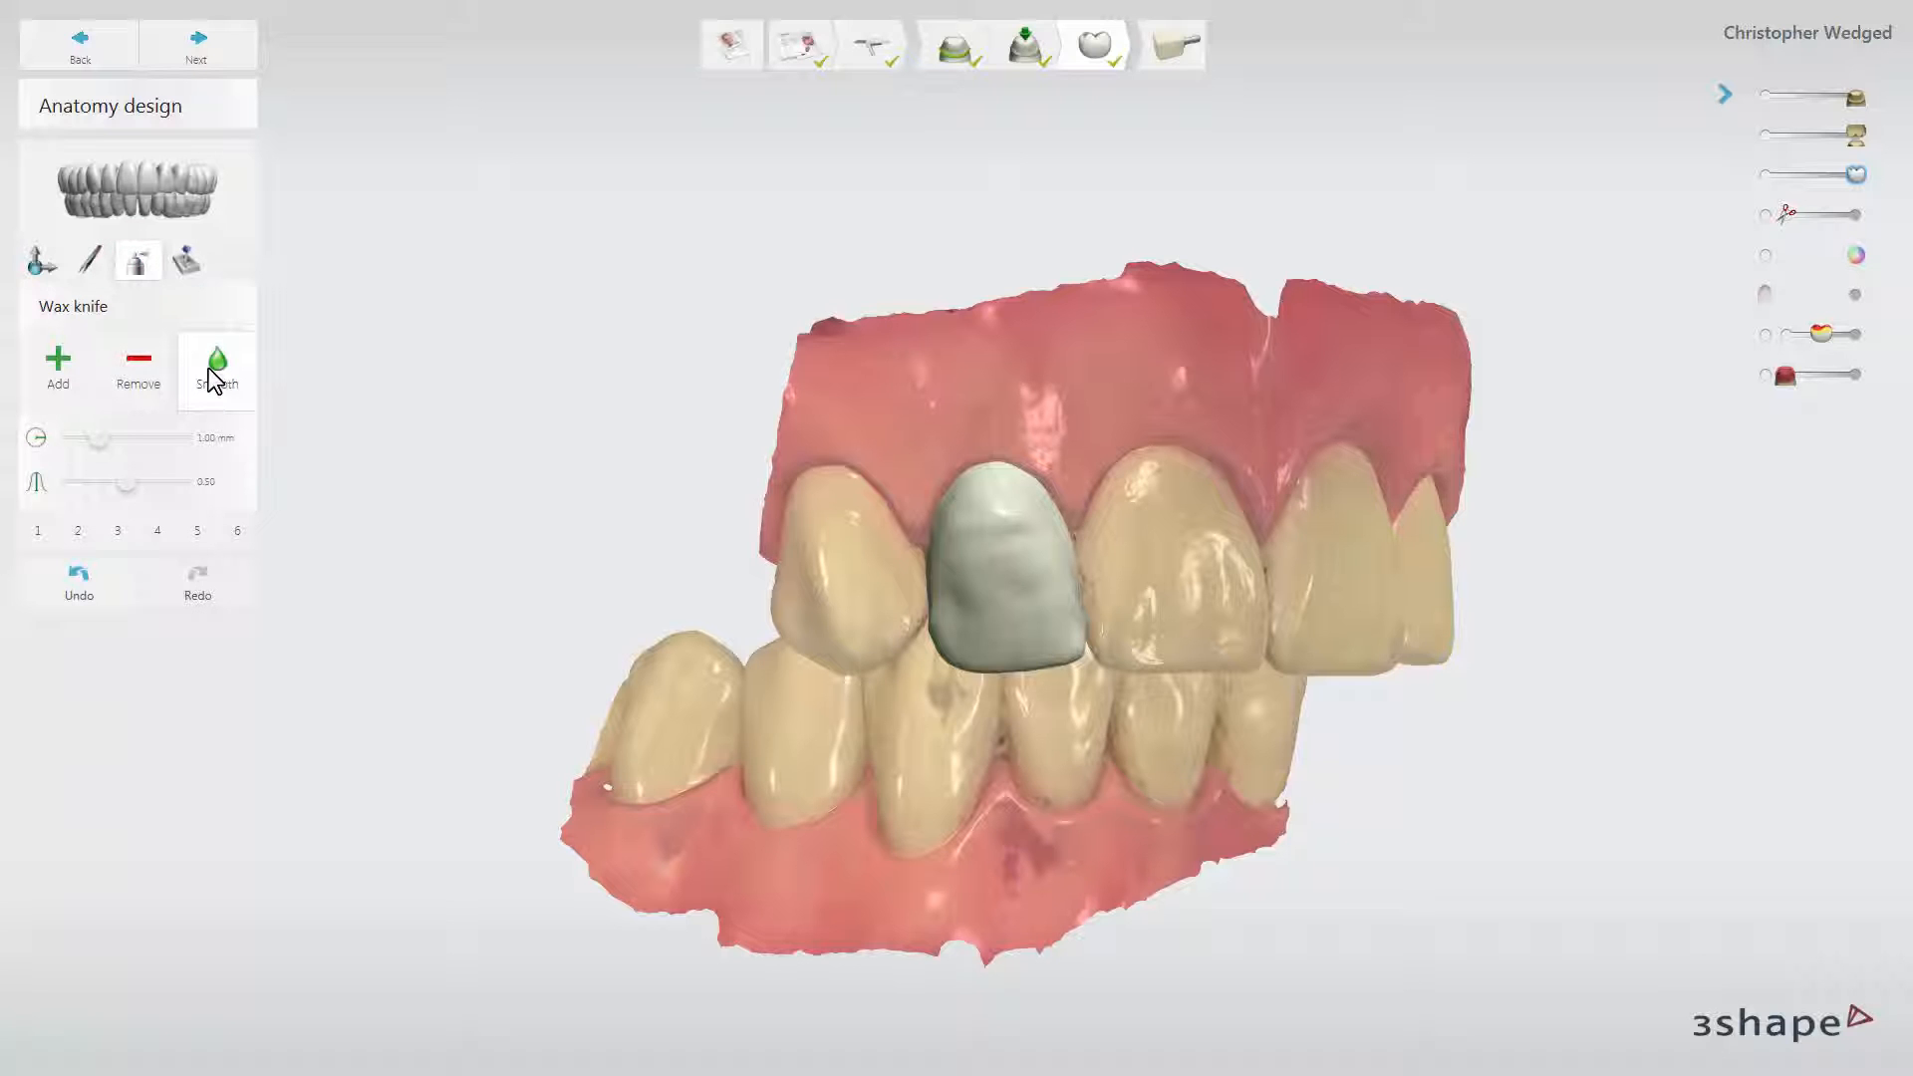
right_drag(922, 598, 1000, 558)
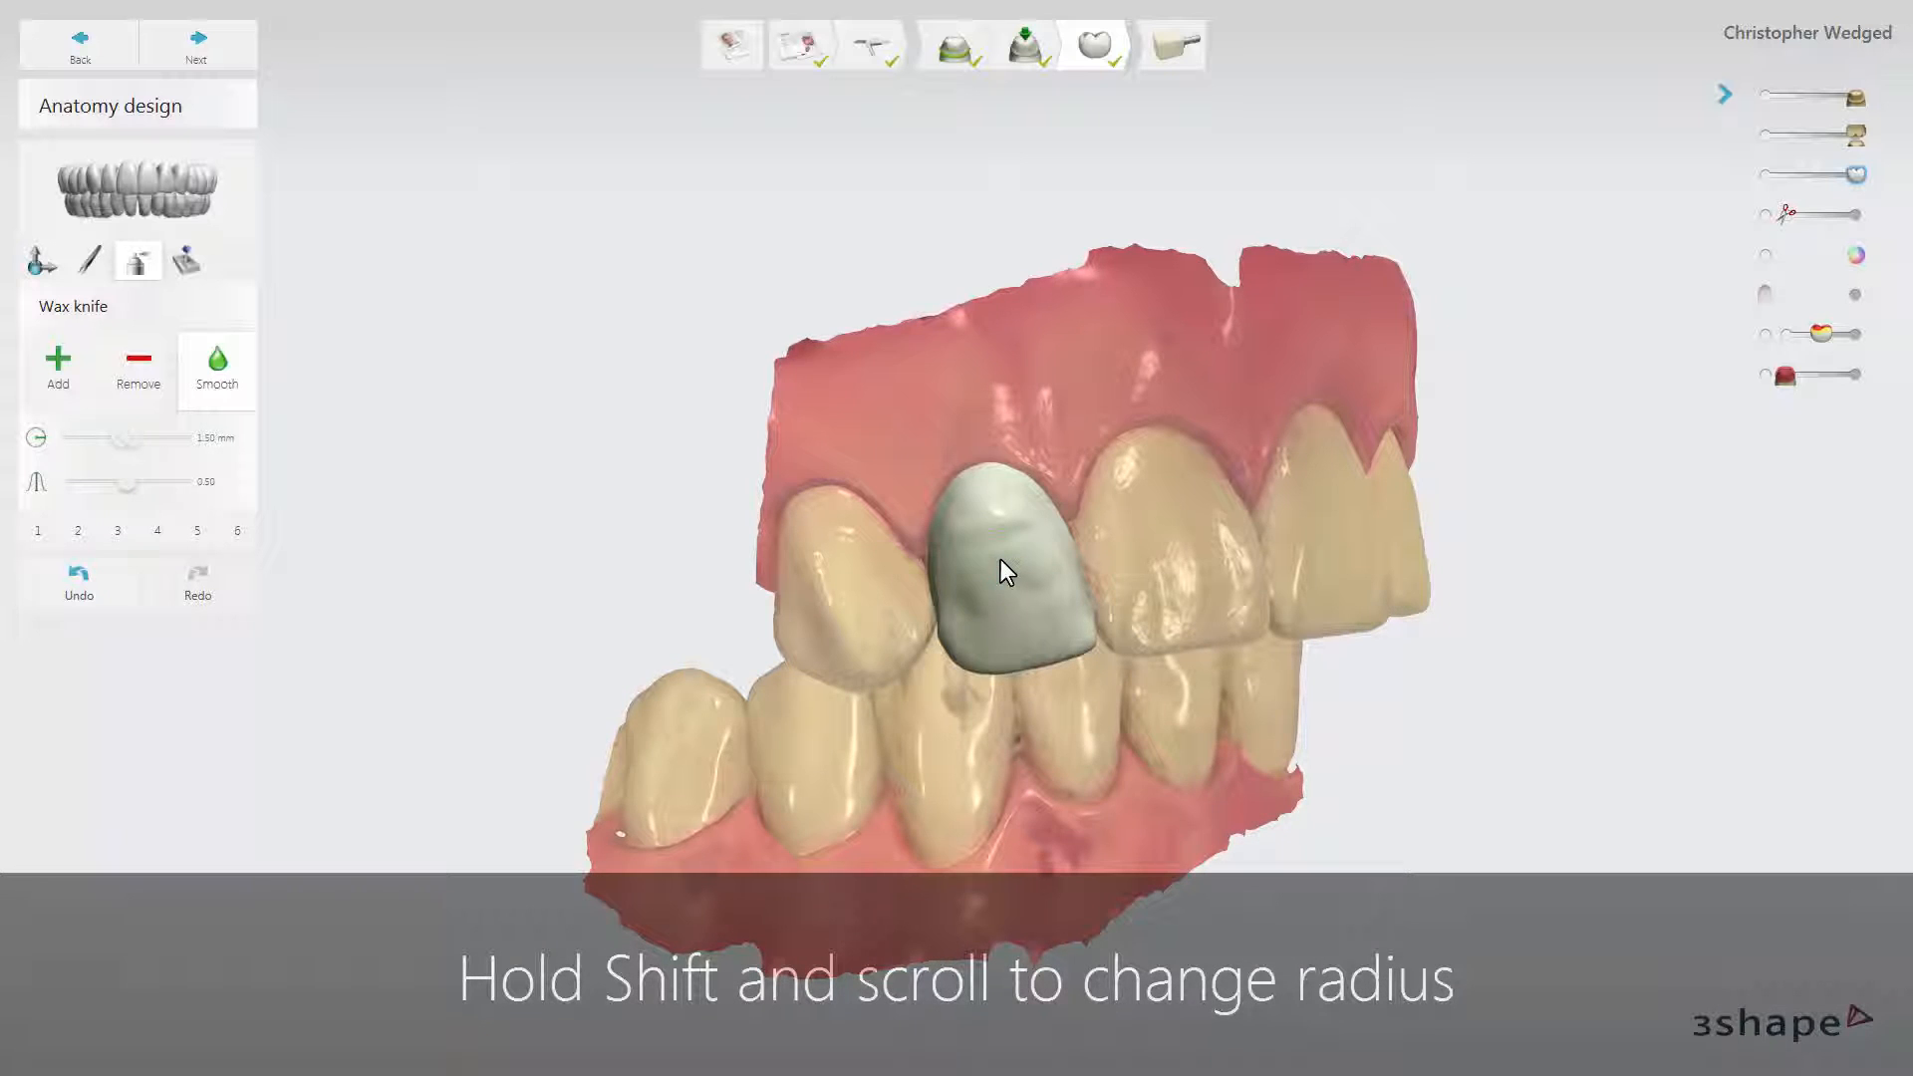
shift+scroll(1001, 559, up, 2)
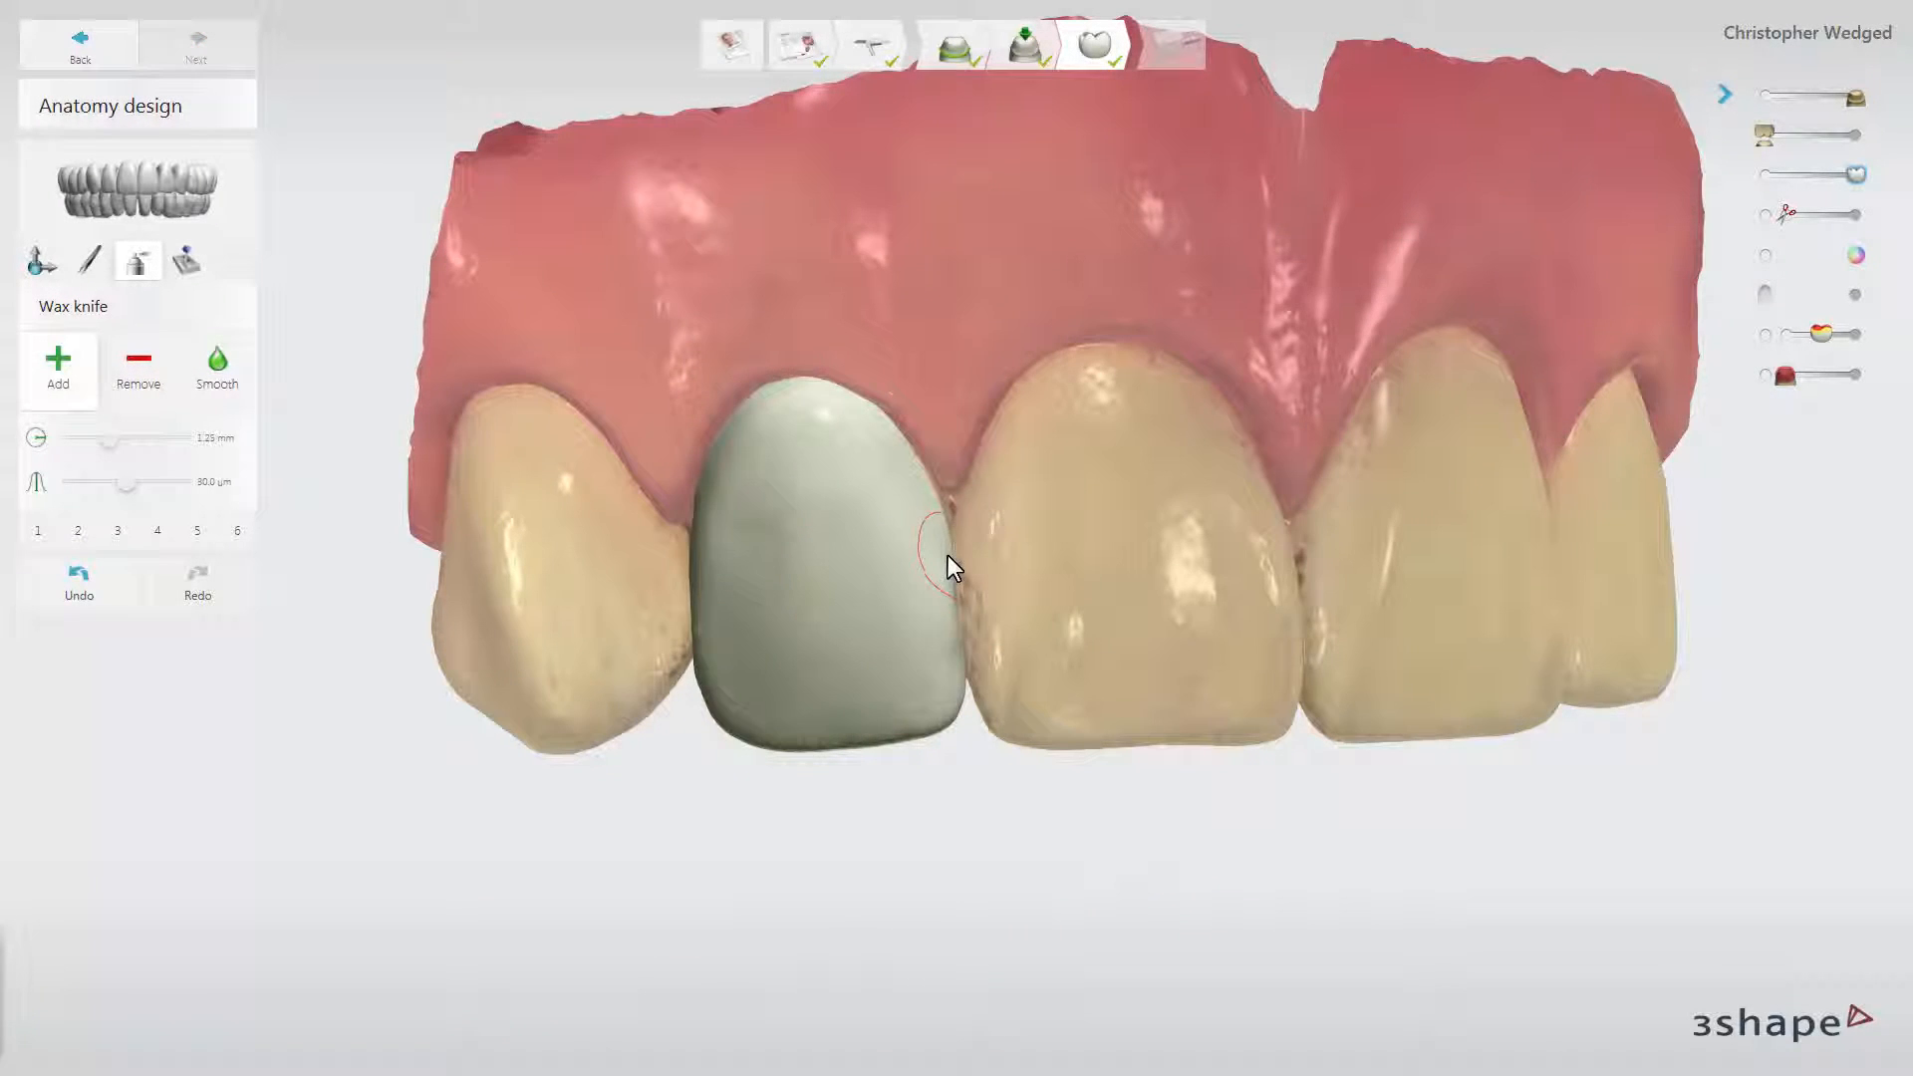
drag(948, 546, 952, 706)
drag(943, 522, 931, 560)
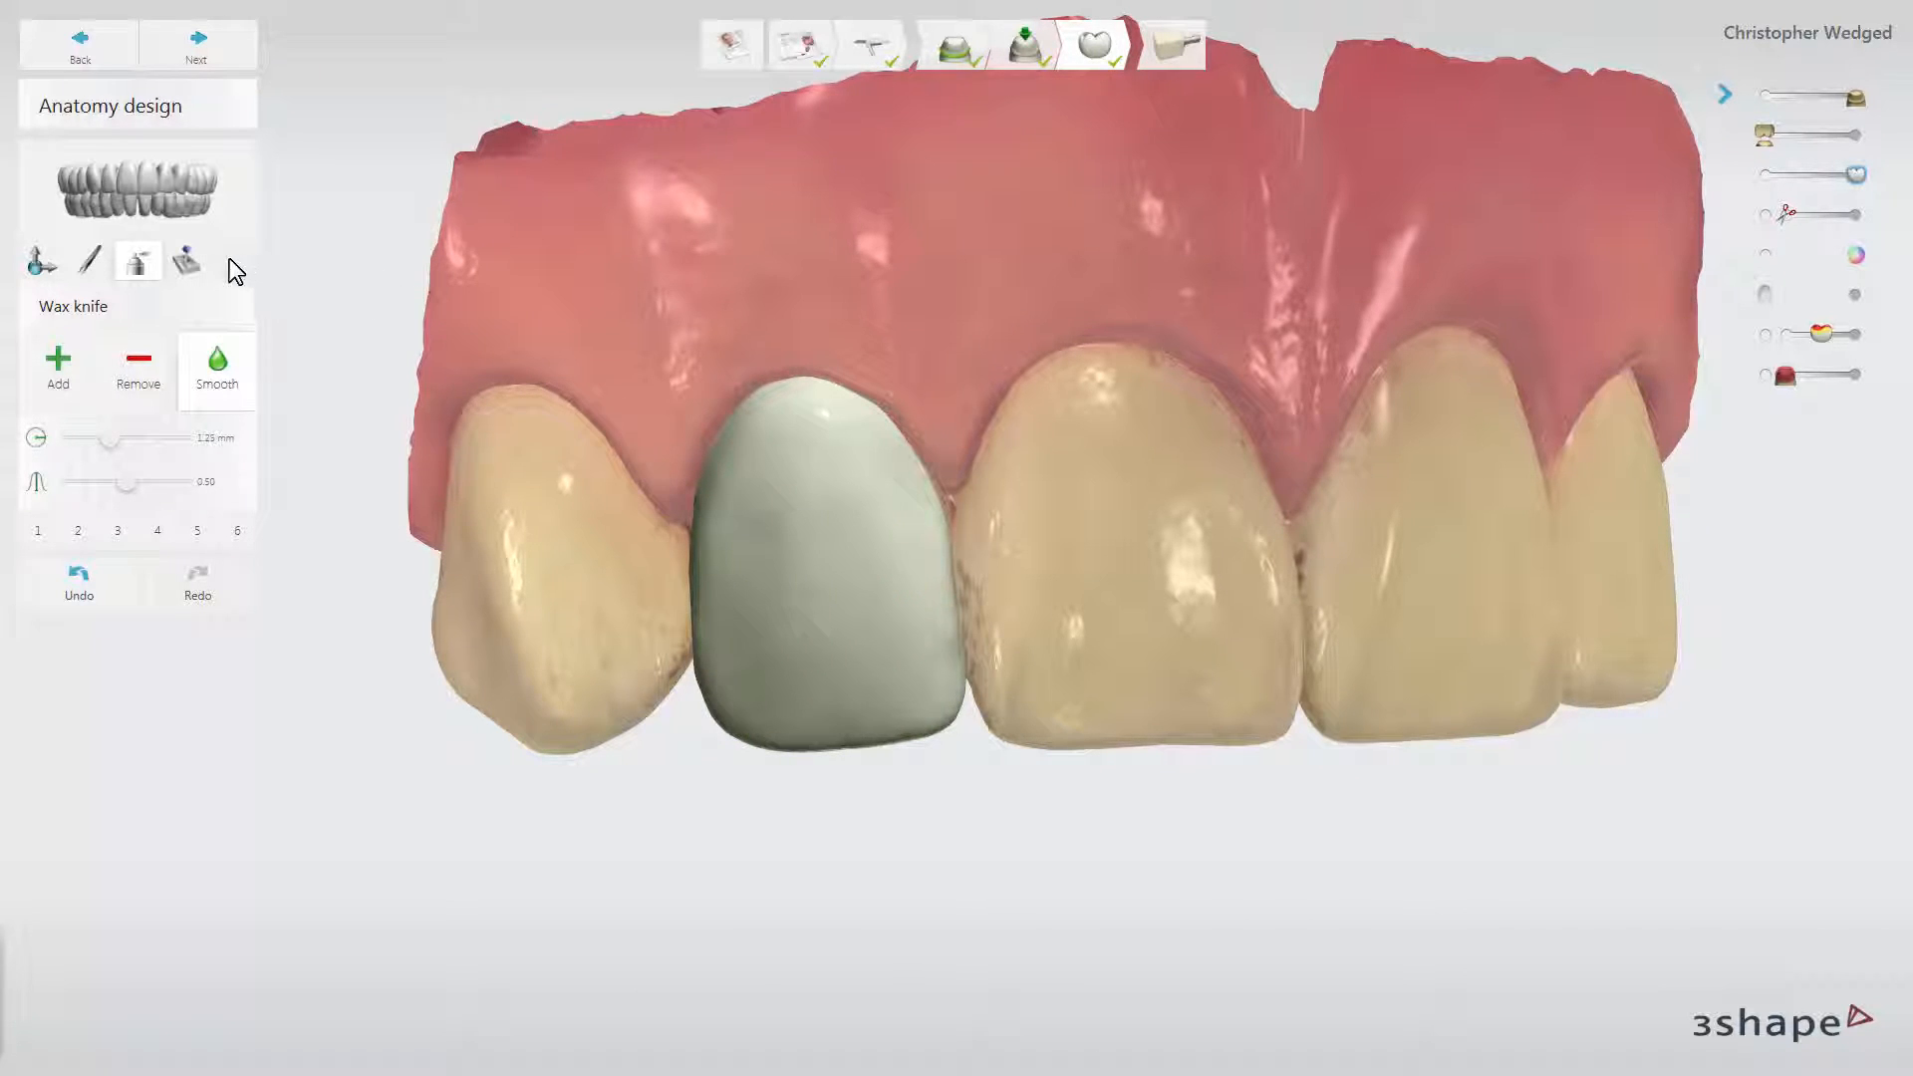
Step: Cut the crown to its neighbours and antagonist at 0.05 mm each, and enforce the minimum thickness
click(198, 261)
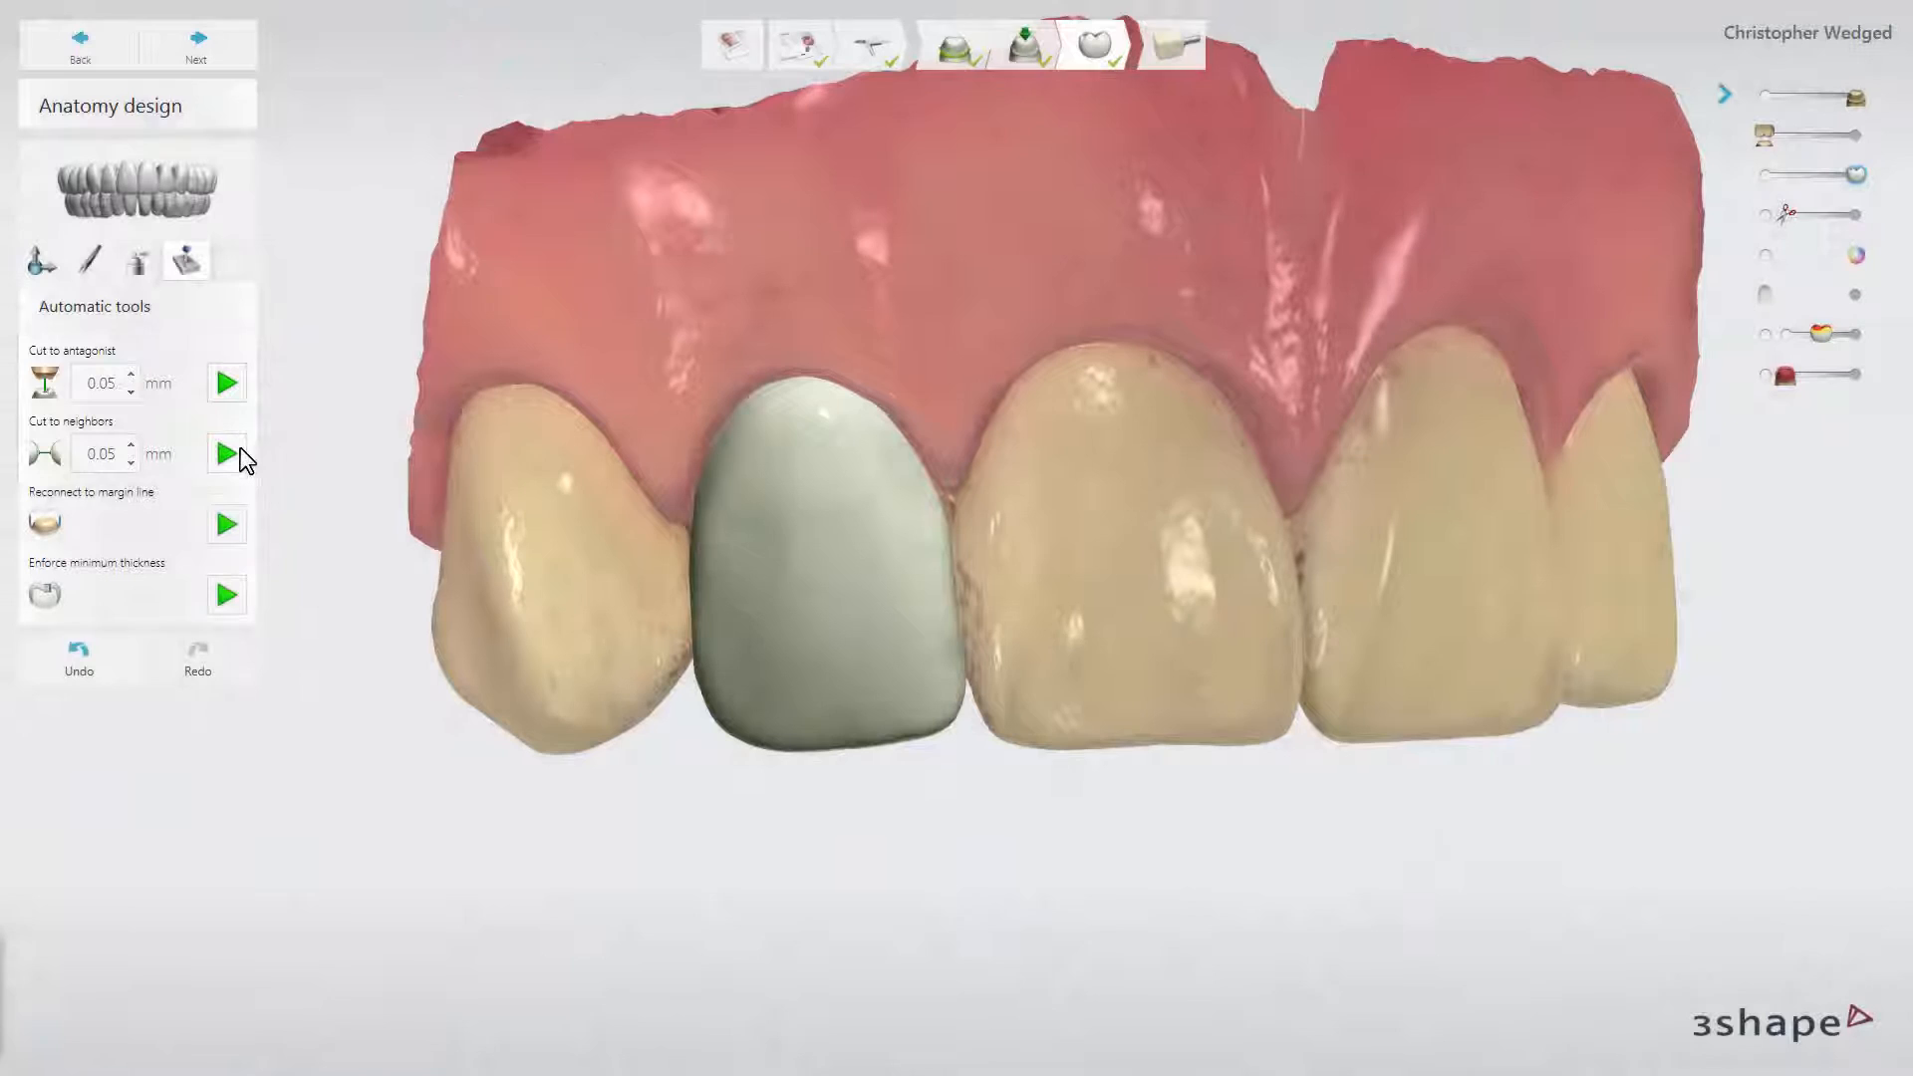
click(237, 450)
click(236, 387)
click(237, 593)
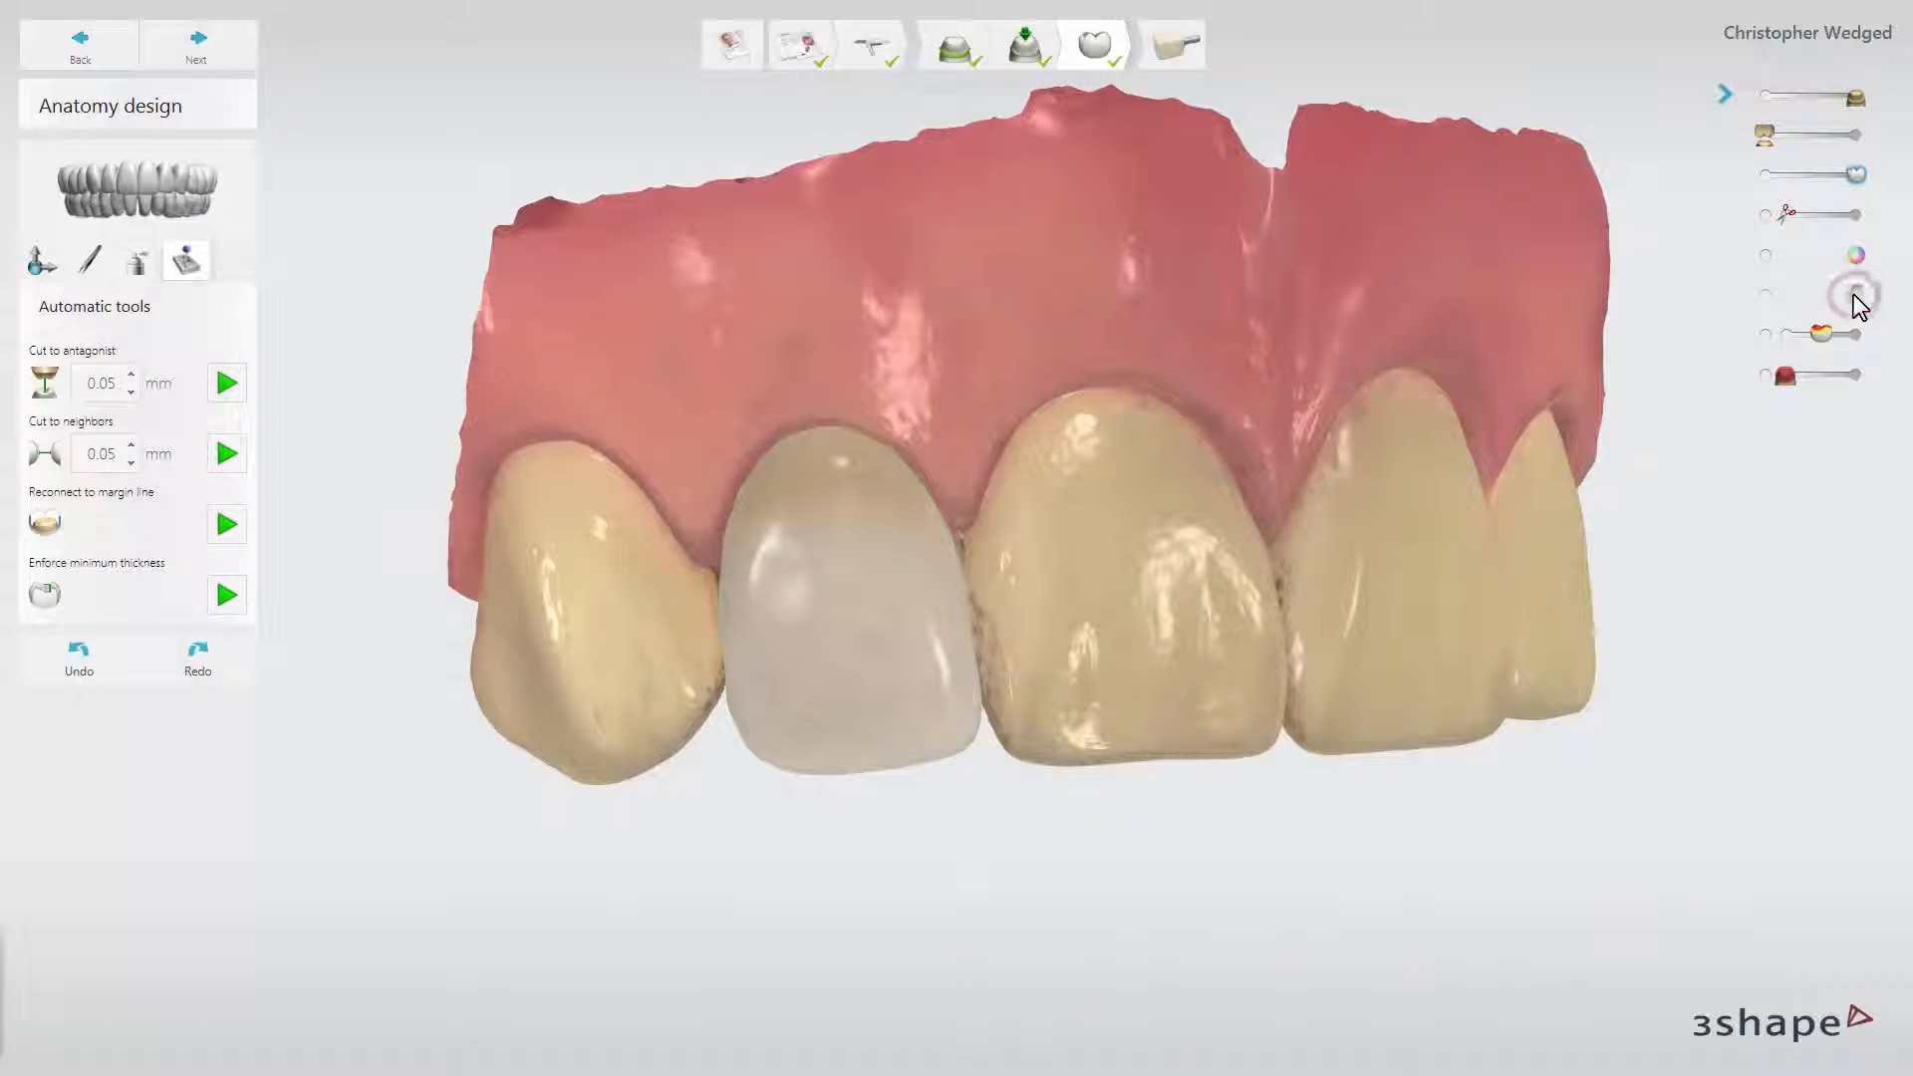
Step: Show the antagonist model together with the finished crown and proceed to the next workflow stage
click(1855, 134)
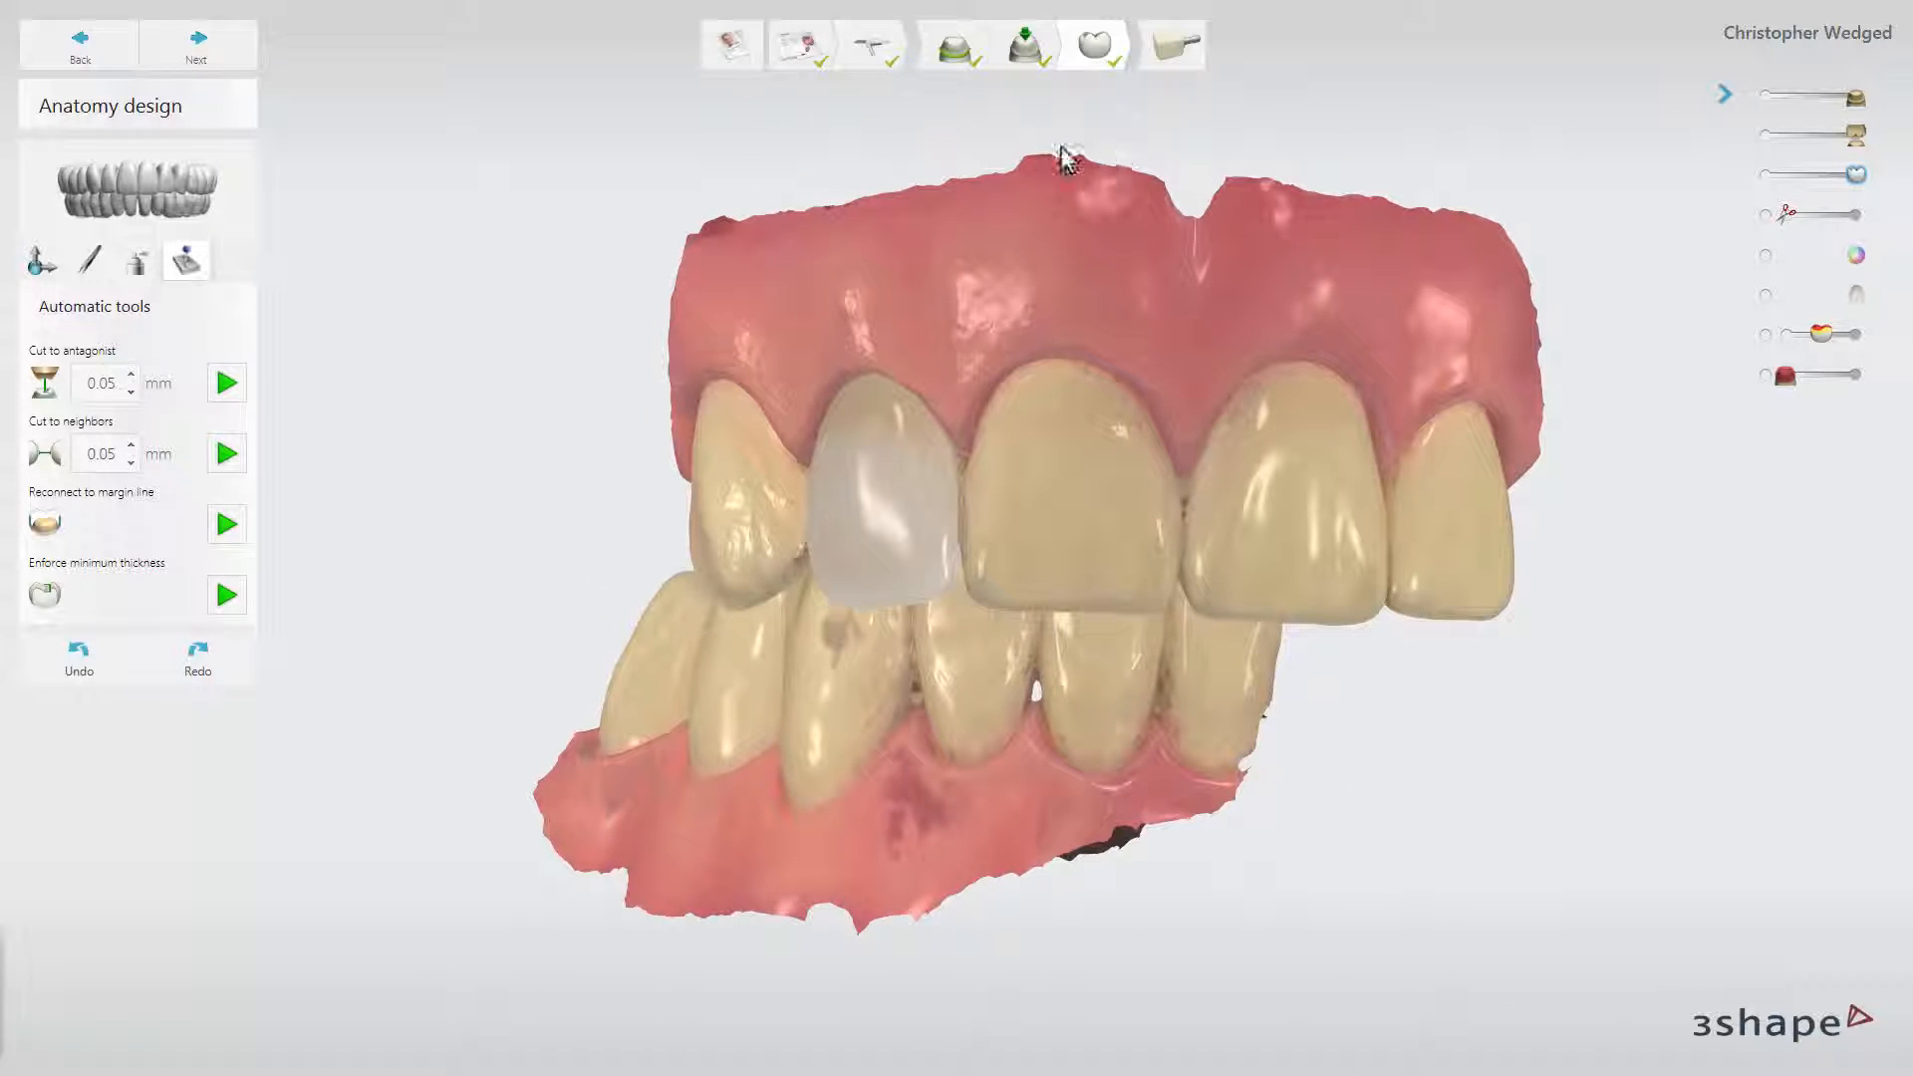
click(247, 62)
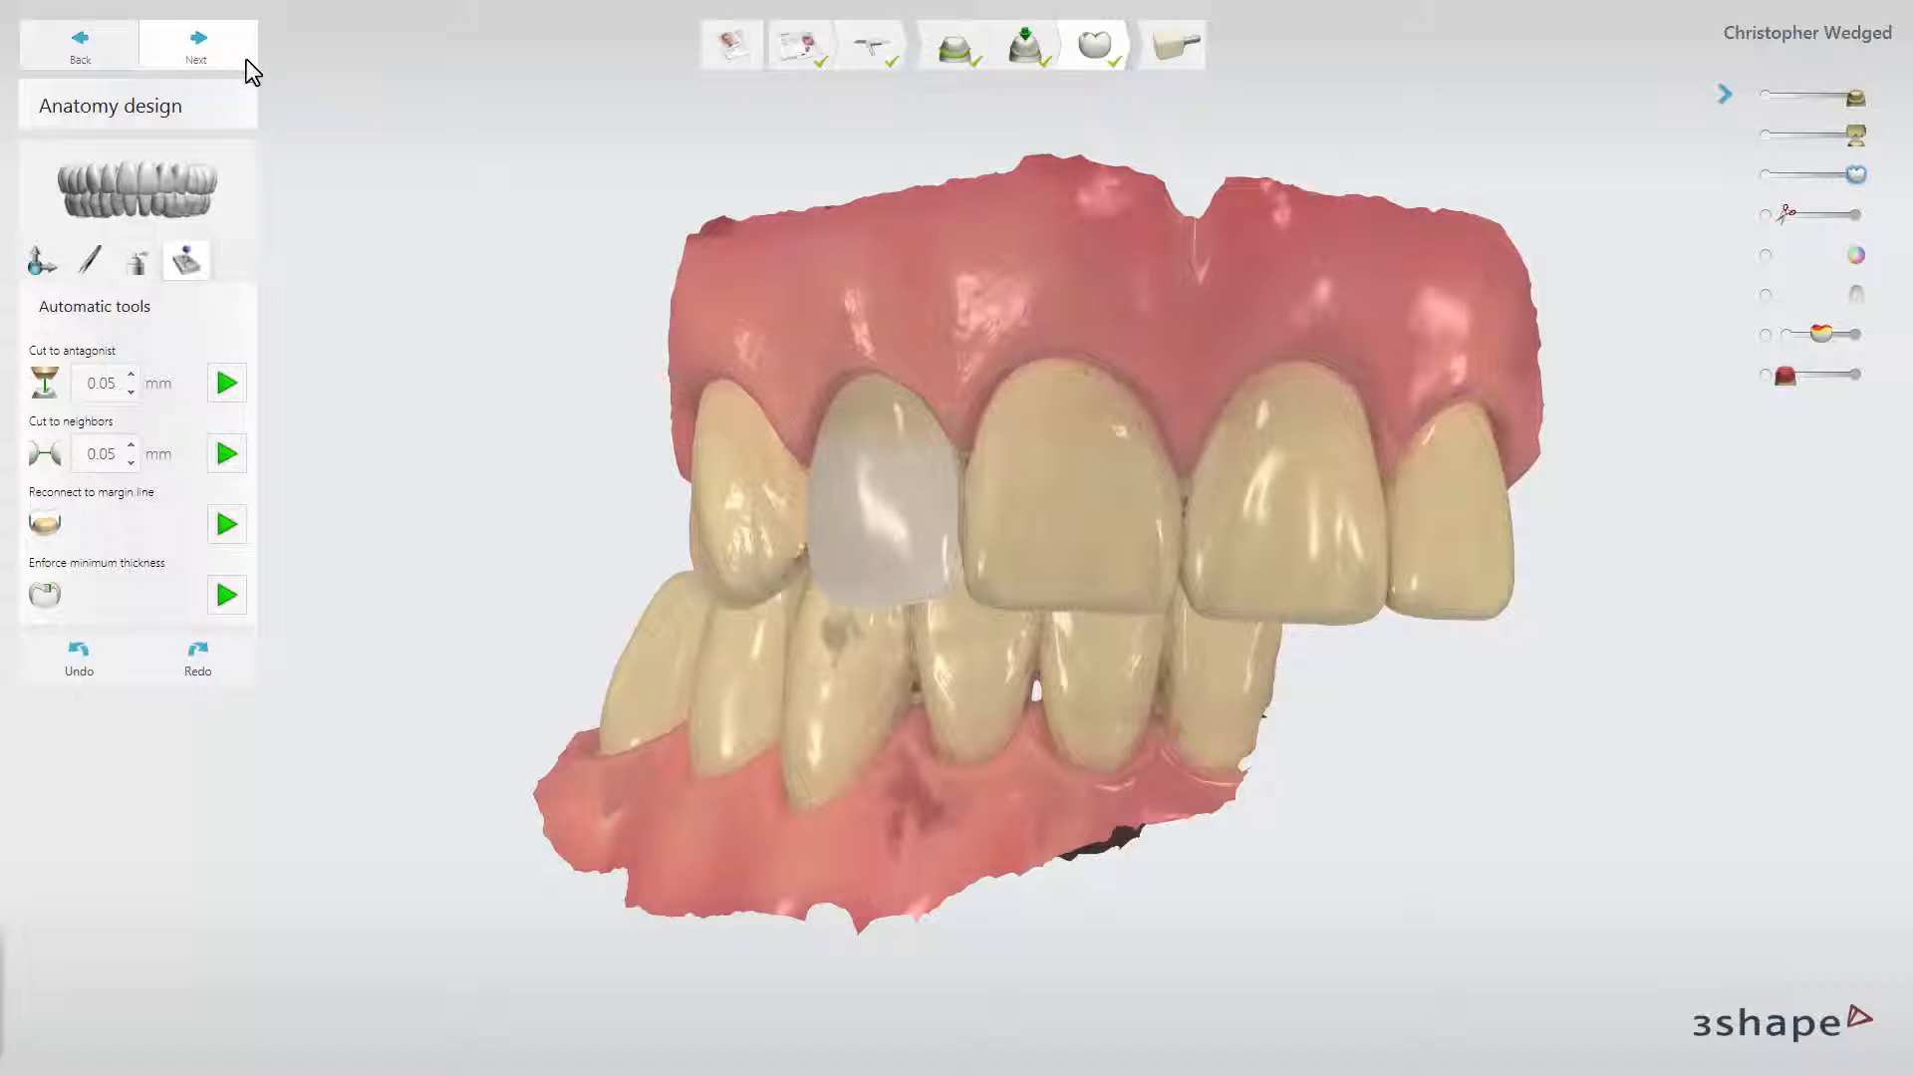